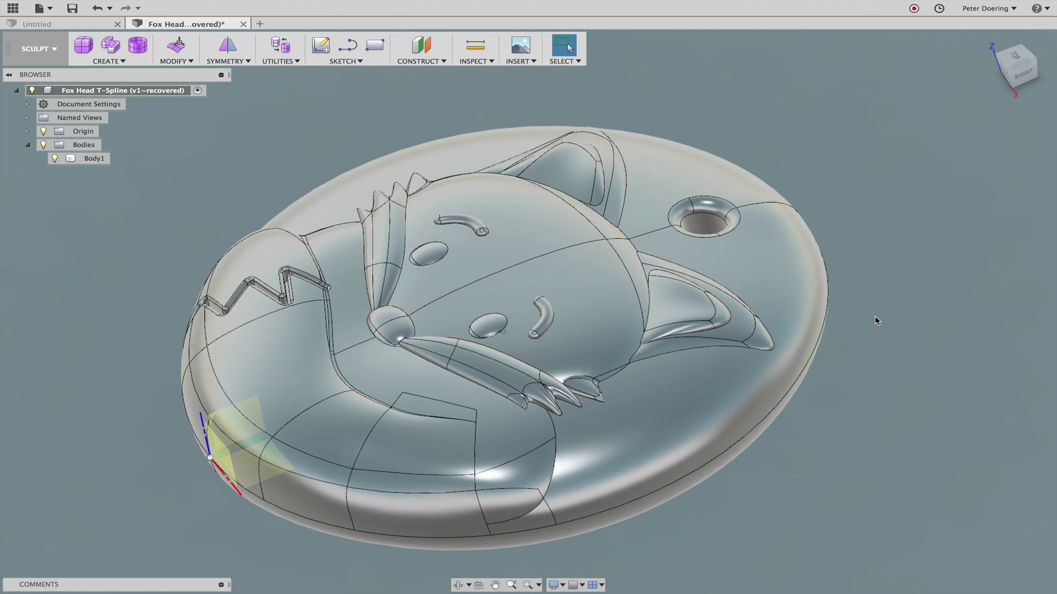
# Inspect the fox medallion from several sides, including the eyes, eyebrows, whiskers, zigzag tail groove and outer rim.
pyautogui.click(697, 344)
pyautogui.click(840, 323)
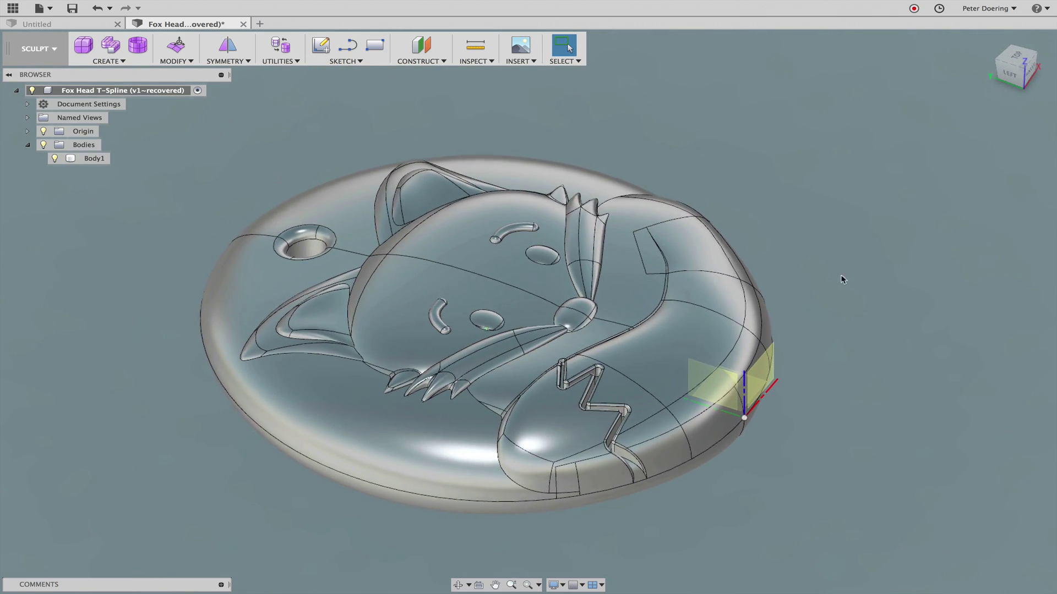
pyautogui.click(55, 49)
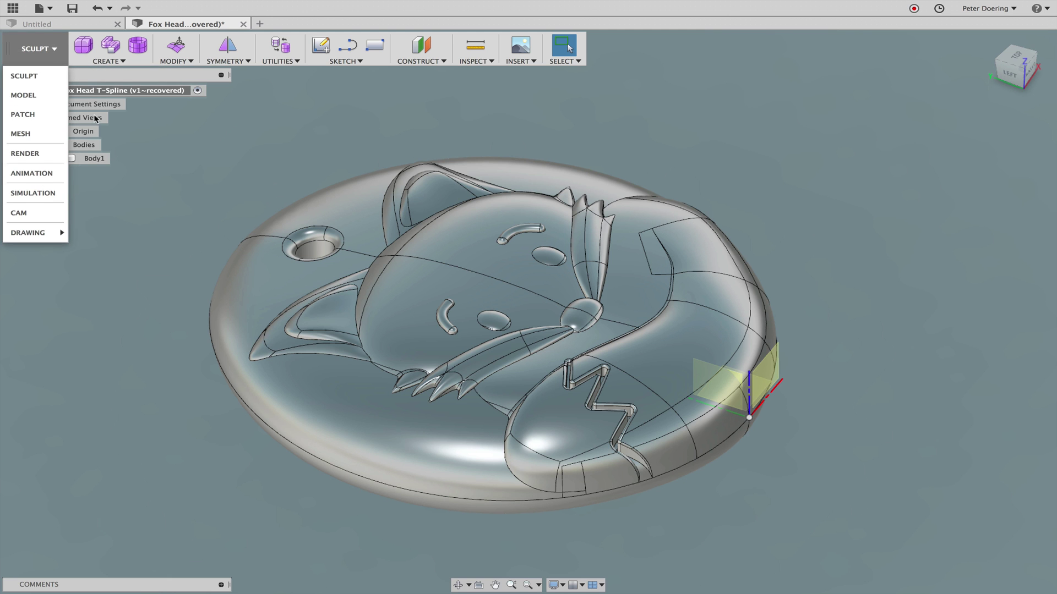
pyautogui.click(345, 150)
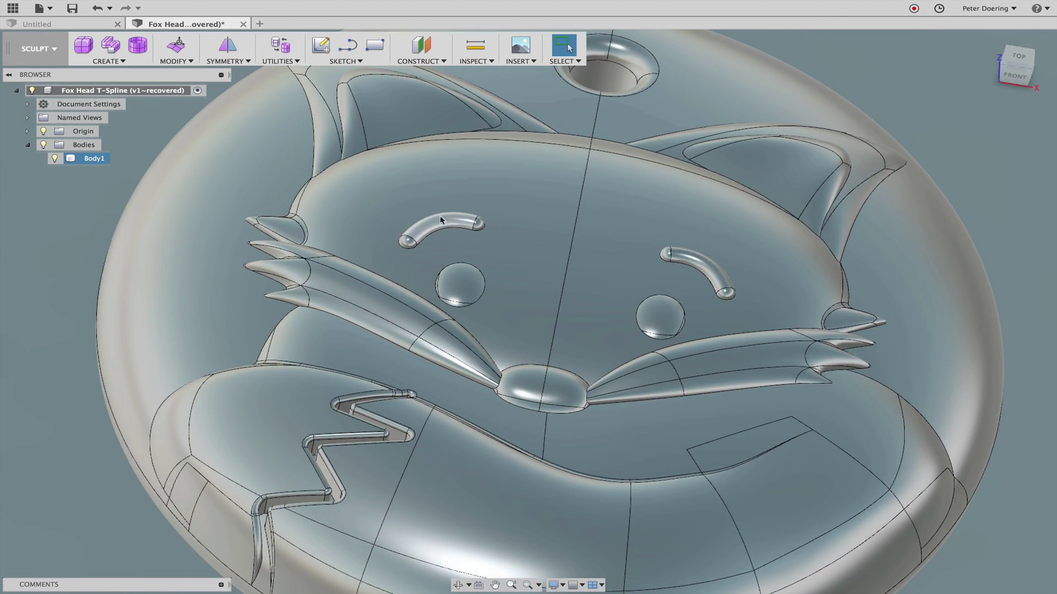
pyautogui.scroll(3, 437, 226)
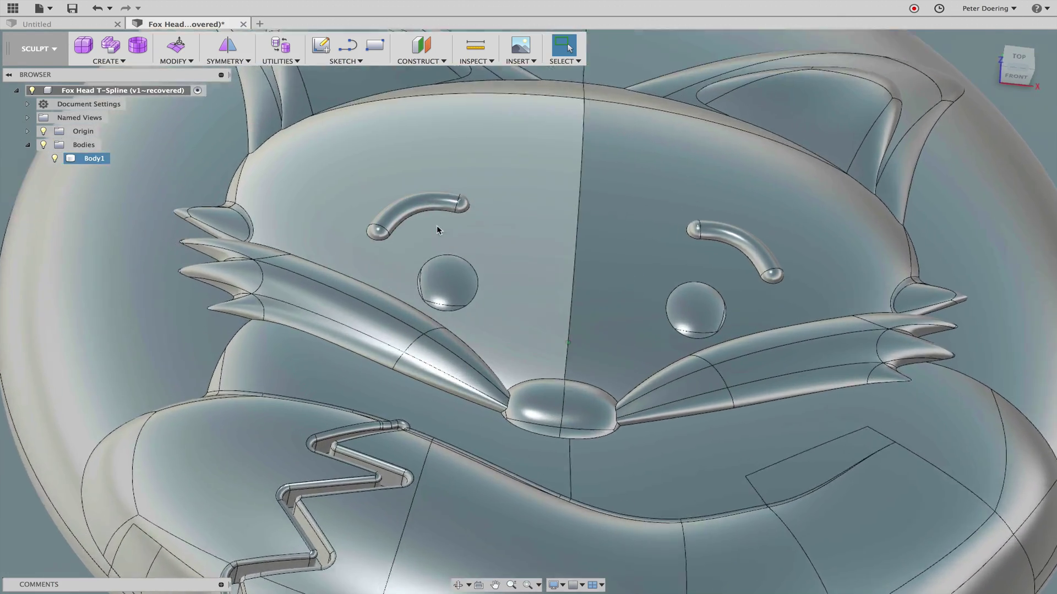
pyautogui.scroll(-2, 369, 242)
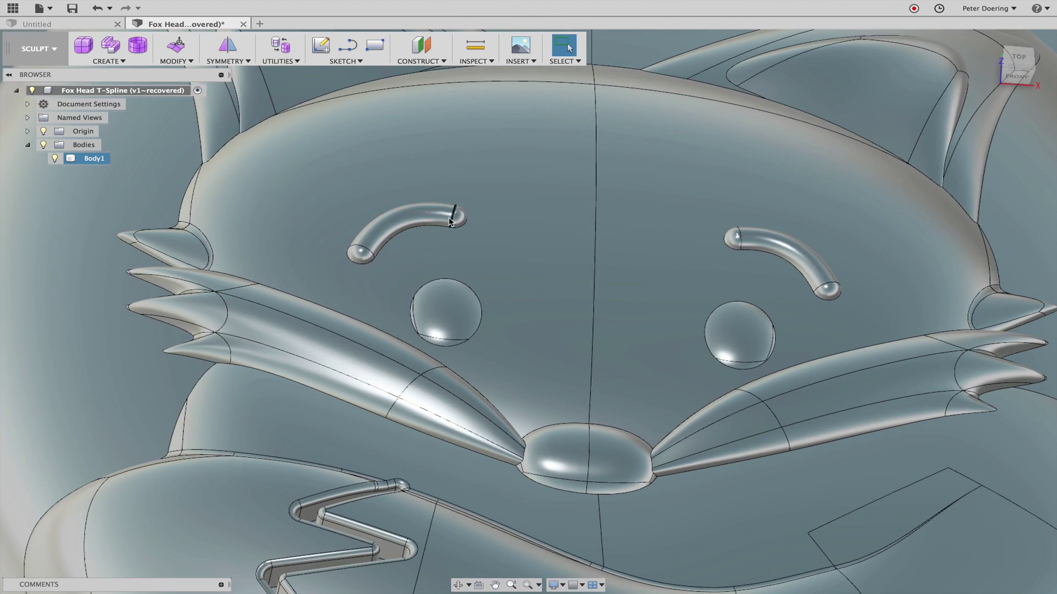
pyautogui.scroll(-4, 855, 306)
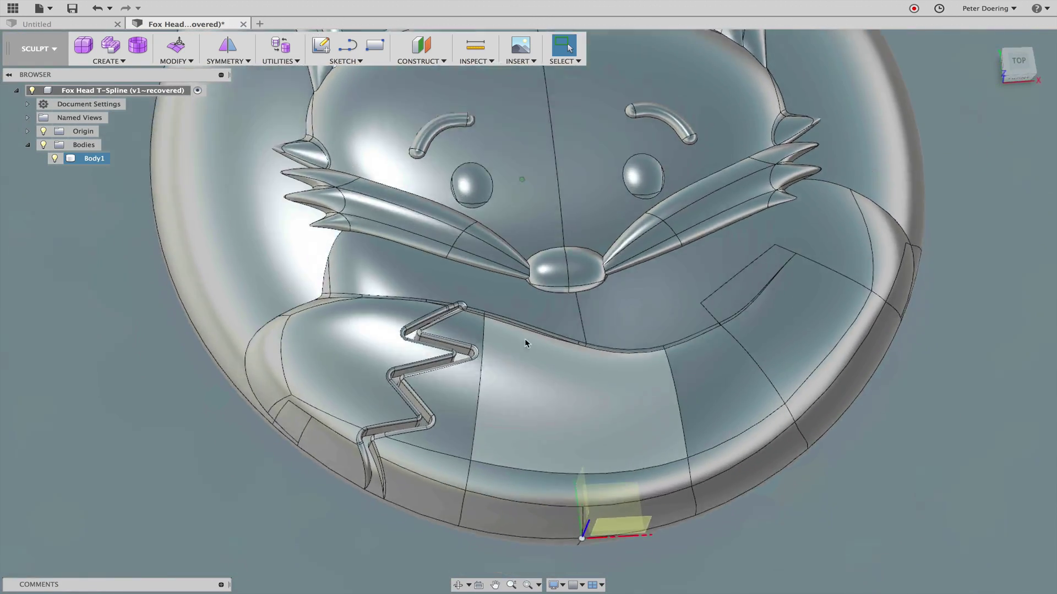
pyautogui.keyDown('shift'); pyautogui.moveTo(525, 340); pyautogui.dragTo(449, 307, button='middle'); pyautogui.keyUp('shift')
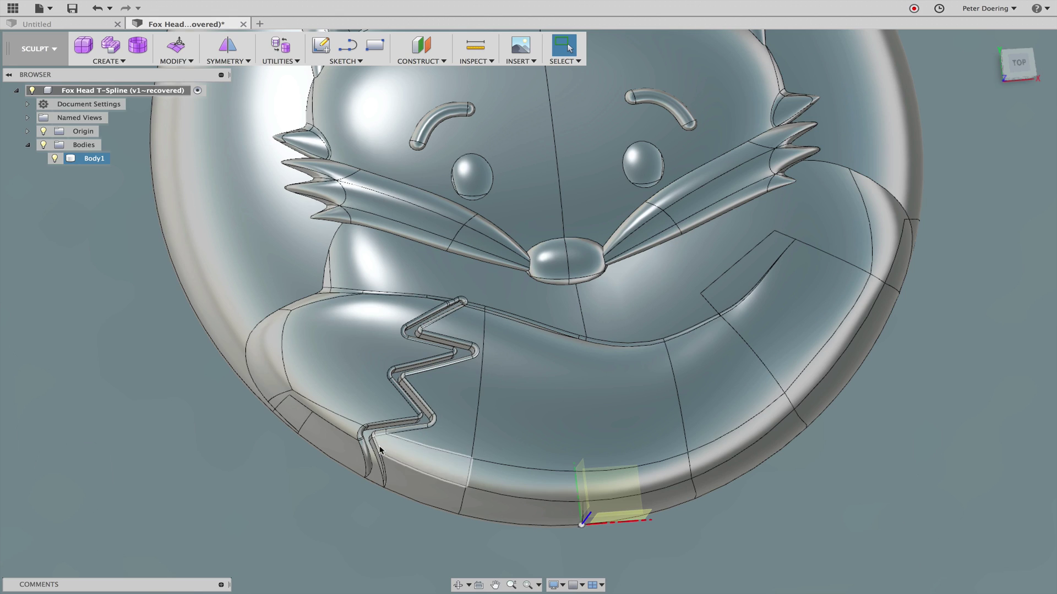
pyautogui.keyDown('shift'); pyautogui.moveTo(379, 450); pyautogui.dragTo(626, 385, button='middle'); pyautogui.keyUp('shift')
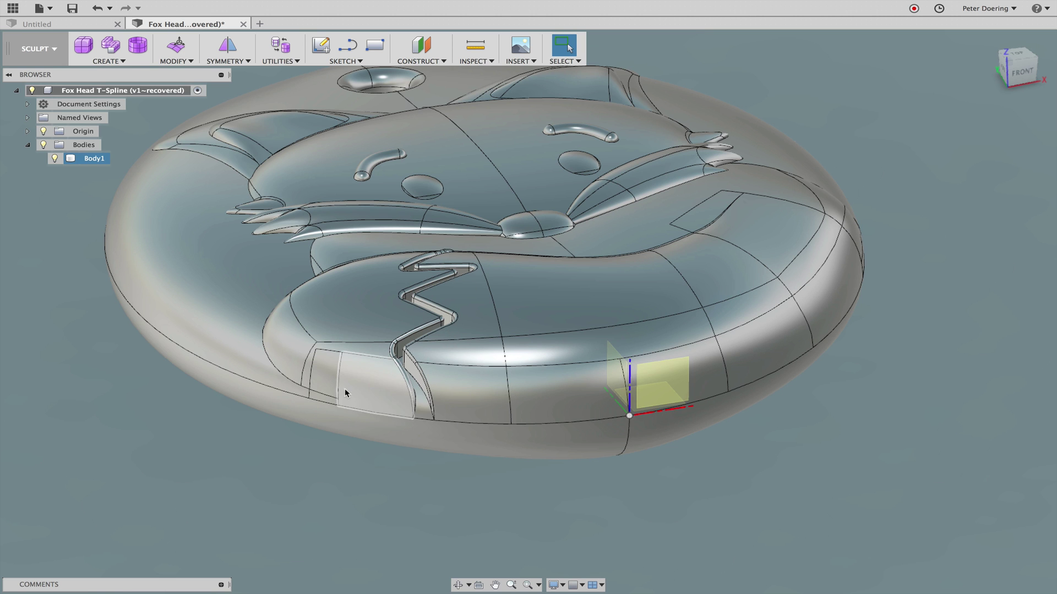
pyautogui.keyDown('shift'); pyautogui.moveTo(378, 392); pyautogui.dragTo(514, 277, button='middle'); pyautogui.keyUp('shift')
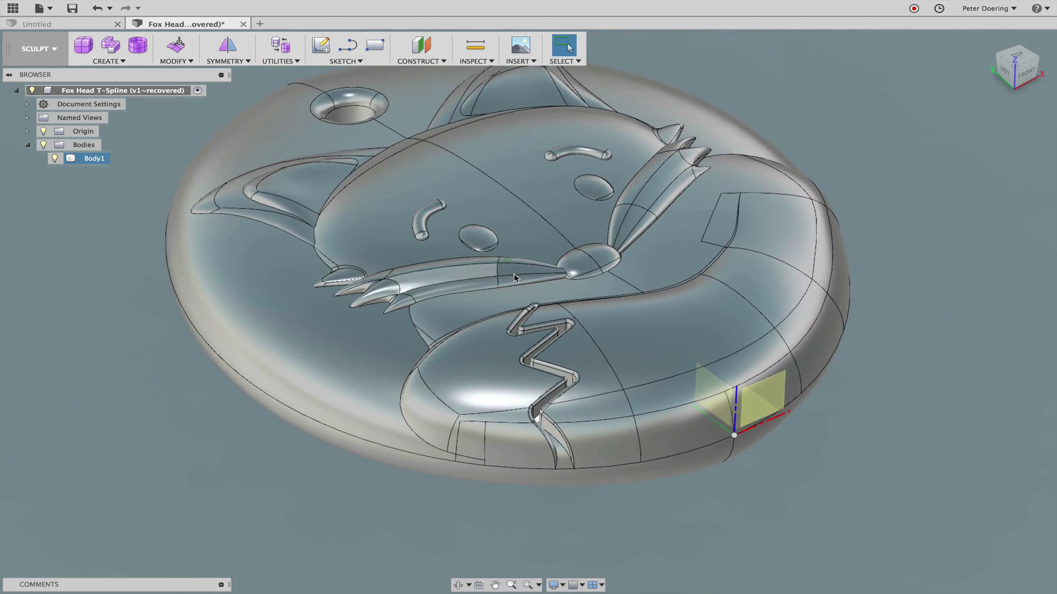
pyautogui.keyDown('shift'); pyautogui.moveTo(346, 230); pyautogui.dragTo(590, 302, button='middle'); pyautogui.keyUp('shift')
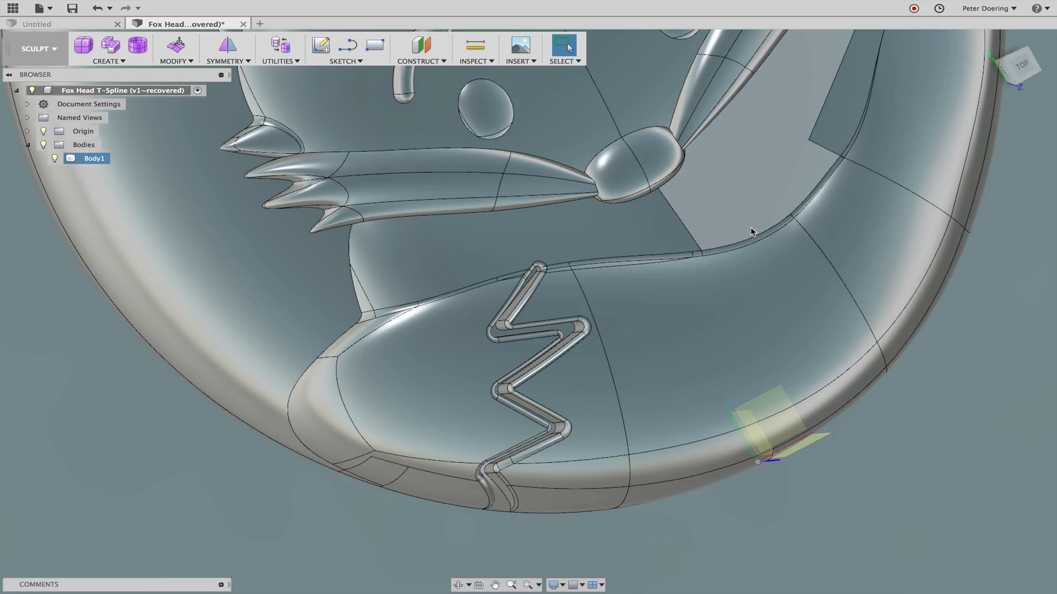
pyautogui.keyDown('shift'); pyautogui.moveTo(752, 232); pyautogui.dragTo(352, 96, button='middle'); pyautogui.keyUp('shift')
pyautogui.scroll(-3, 1015, 513)
pyautogui.click(276, 62)
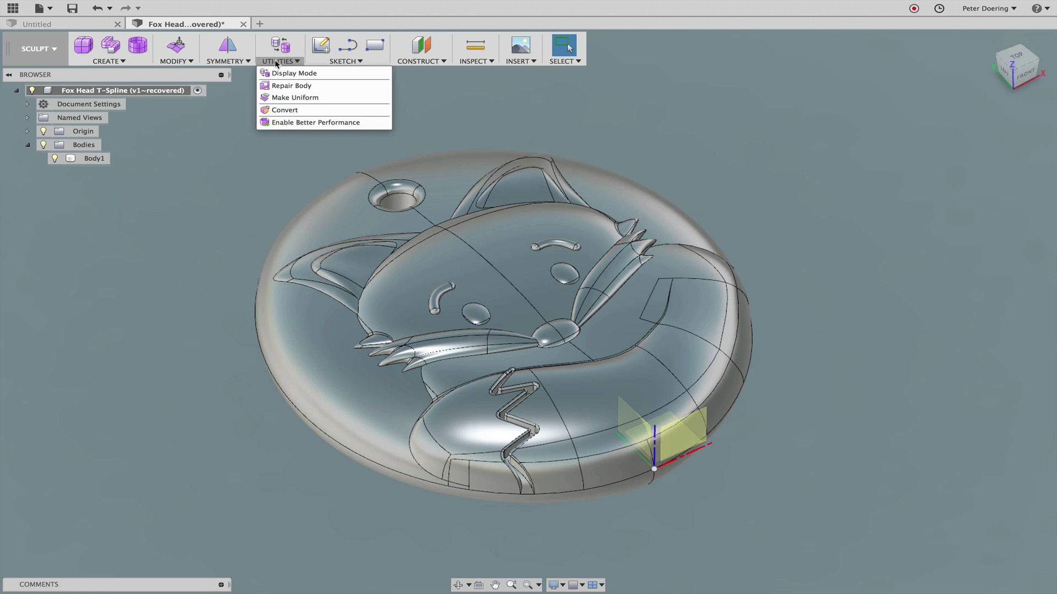
pyautogui.click(295, 108)
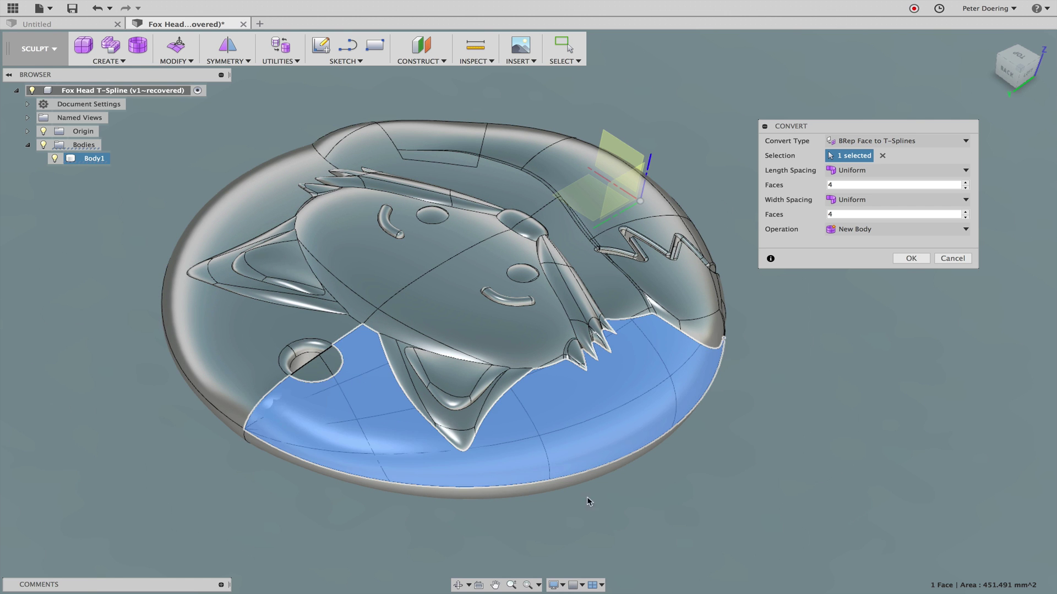
pyautogui.keyDown('shift'); pyautogui.moveTo(589, 501); pyautogui.dragTo(296, 463, button='middle'); pyautogui.keyUp('shift')
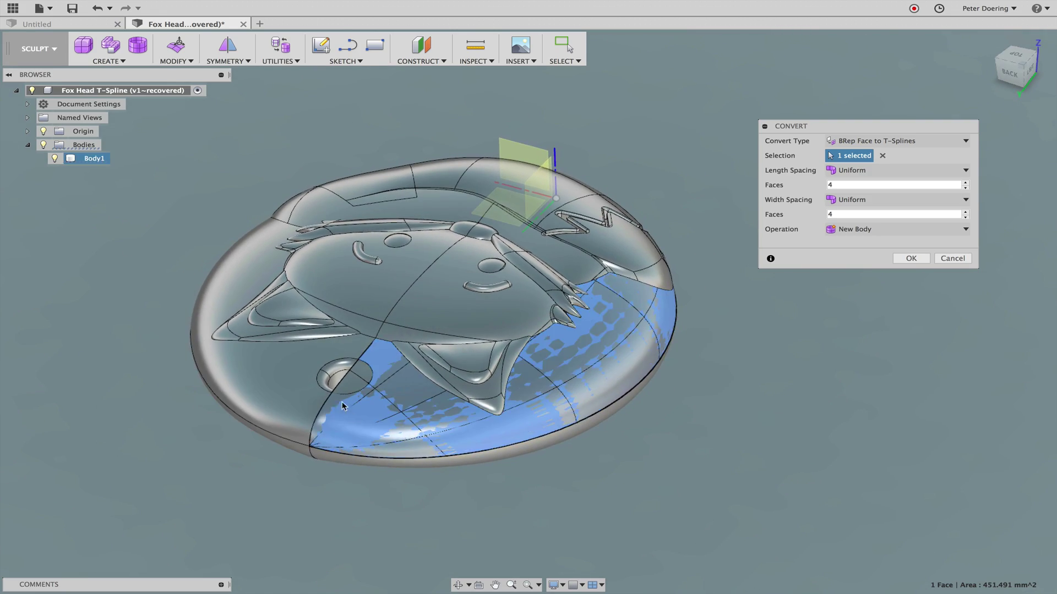
pyautogui.keyDown('shift'); pyautogui.moveTo(455, 452); pyautogui.dragTo(1052, 213, button='middle'); pyautogui.keyUp('shift')
pyautogui.click(953, 258)
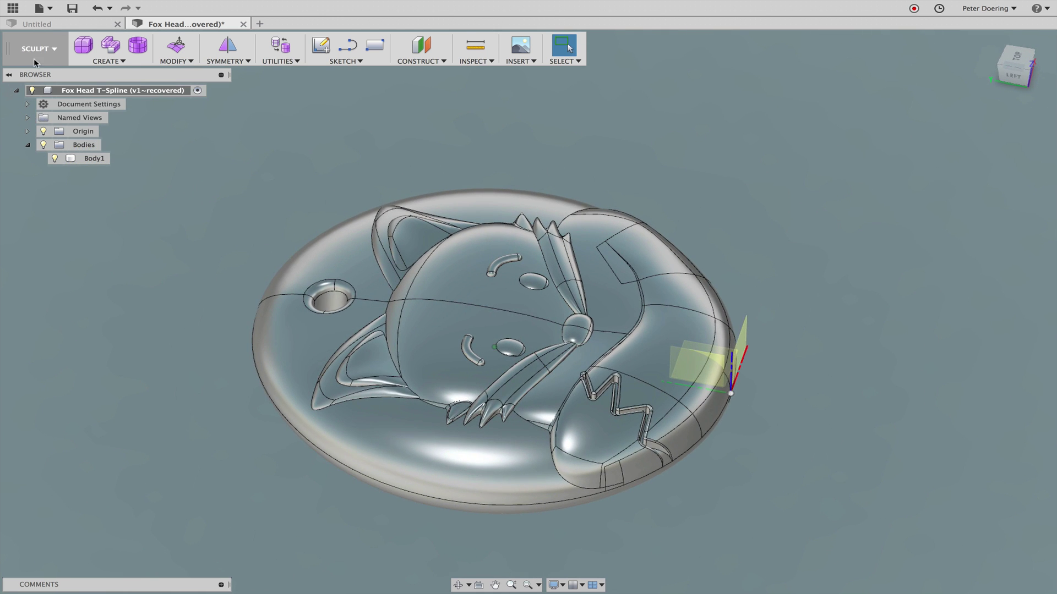
# Convert the two large faces of the fox's head from BRep to T-Splines as new bodies with 4 by 4 uniform faces.
pyautogui.rightClick(913, 193)
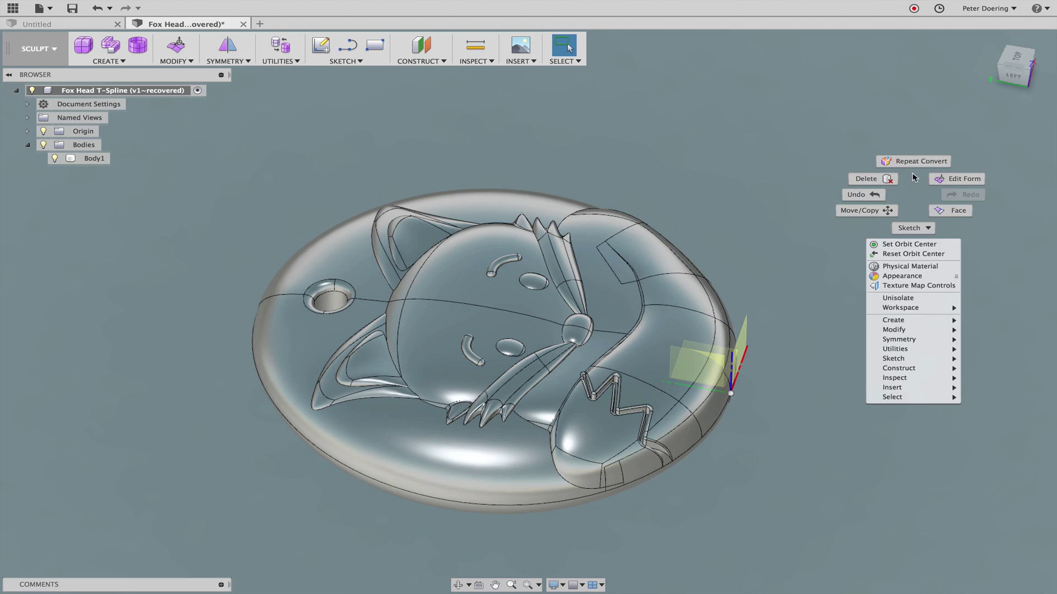
pyautogui.click(915, 163)
pyautogui.click(443, 325)
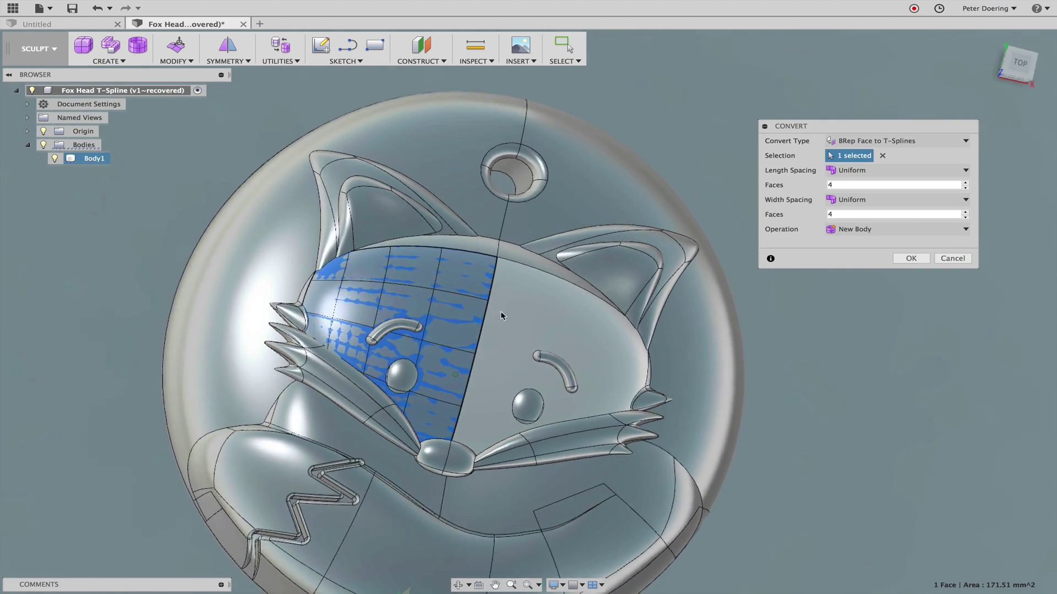
pyautogui.scroll(5, 362, 296)
pyautogui.scroll(1, 363, 298)
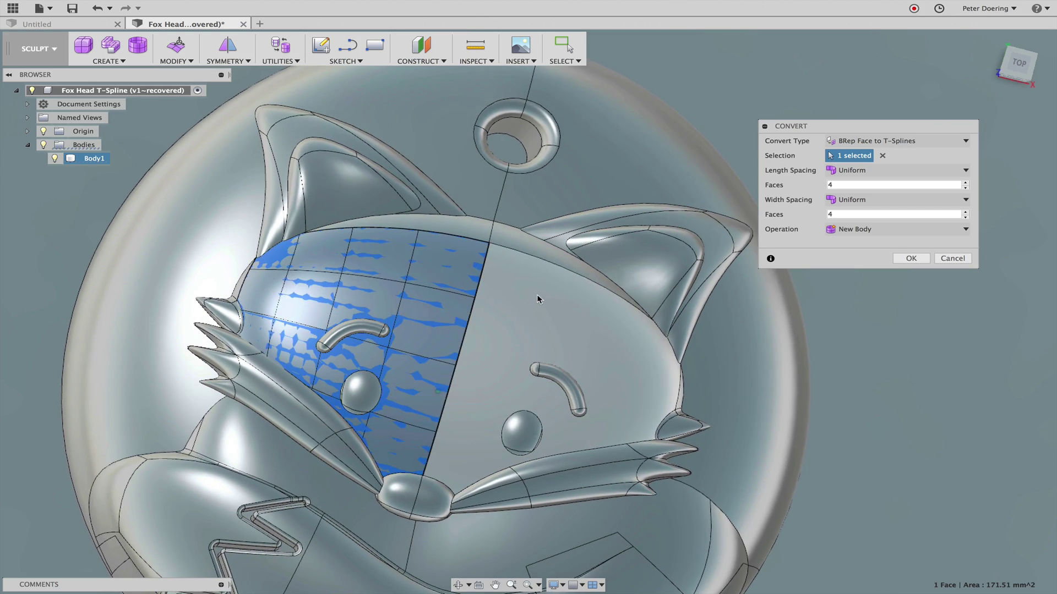
pyautogui.click(540, 302)
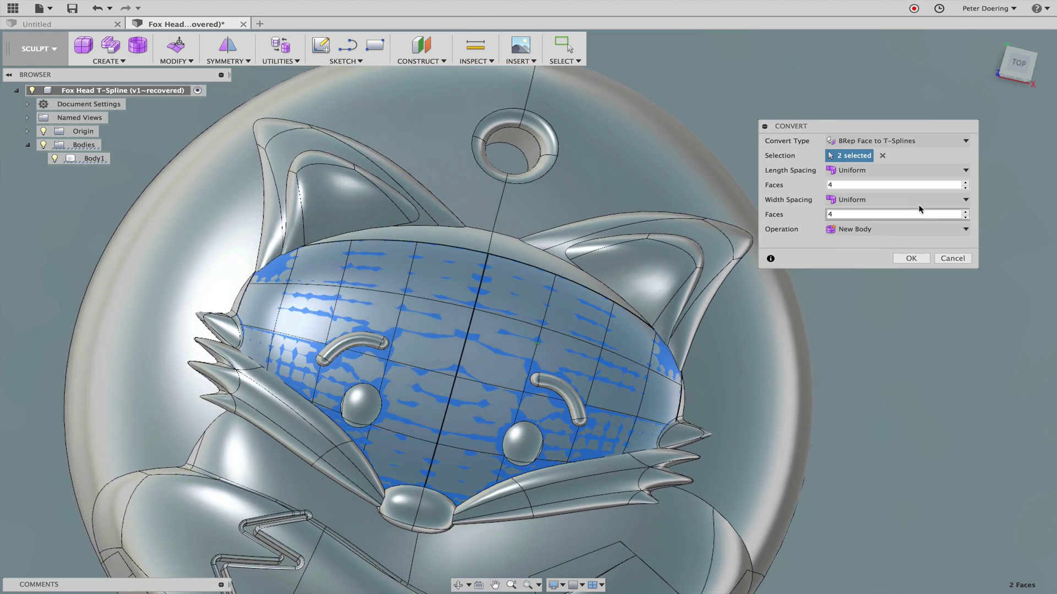
pyautogui.keyDown('shift'); pyautogui.moveTo(892, 221); pyautogui.dragTo(977, 193, button='middle'); pyautogui.keyUp('shift')
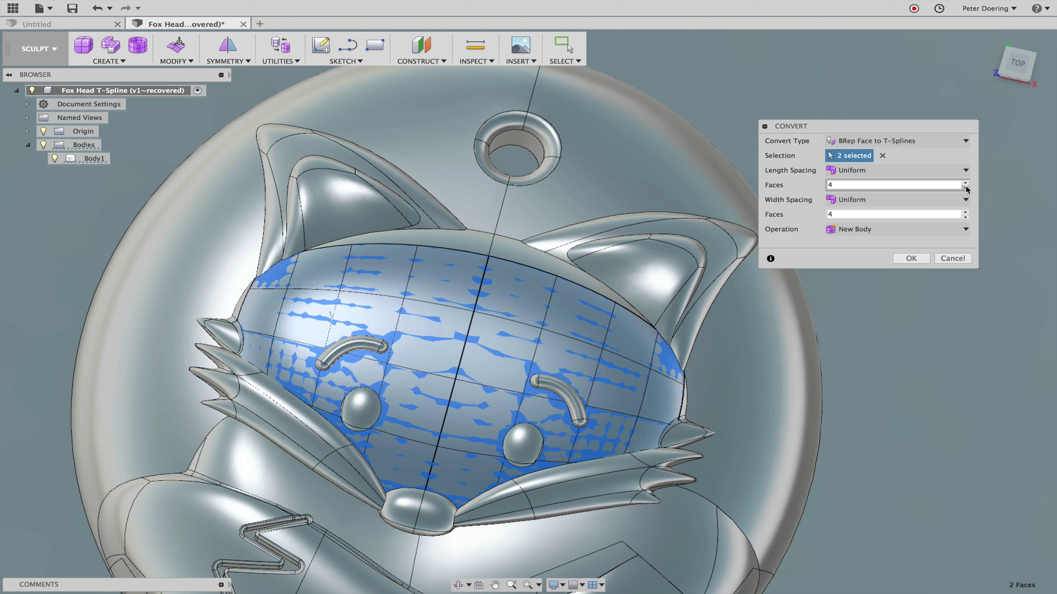
pyautogui.click(966, 188)
pyautogui.click(966, 183)
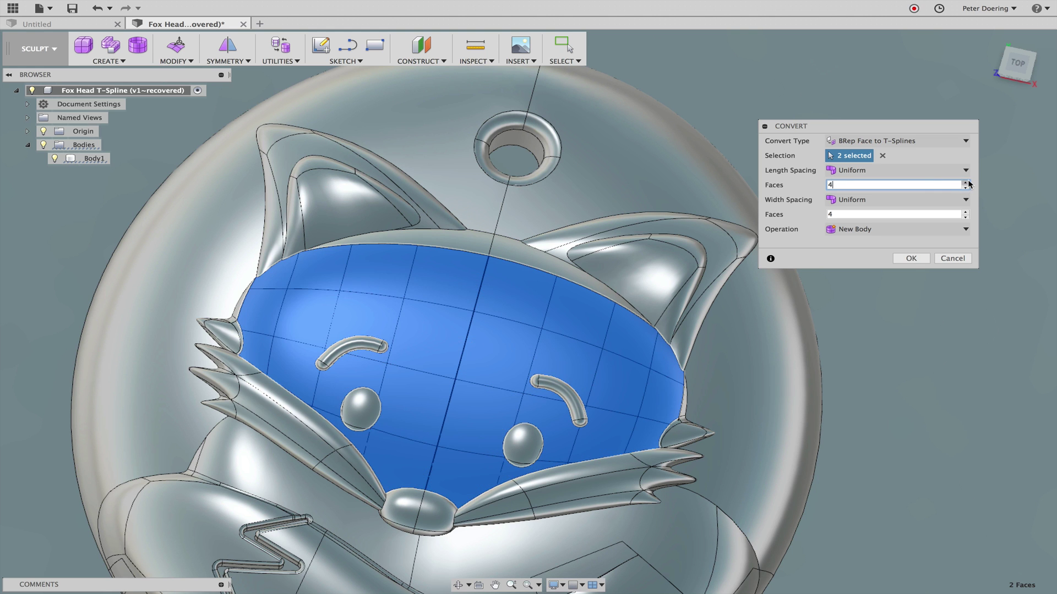
pyautogui.click(924, 257)
# Convert the two narrow faces along the top of the fox's head to T-Splines as new bodies with 3 by 3 uniform faces.
pyautogui.keyDown('shift'); pyautogui.moveTo(949, 272); pyautogui.dragTo(937, 243, button='middle'); pyautogui.keyUp('shift')
pyautogui.rightClick(946, 243)
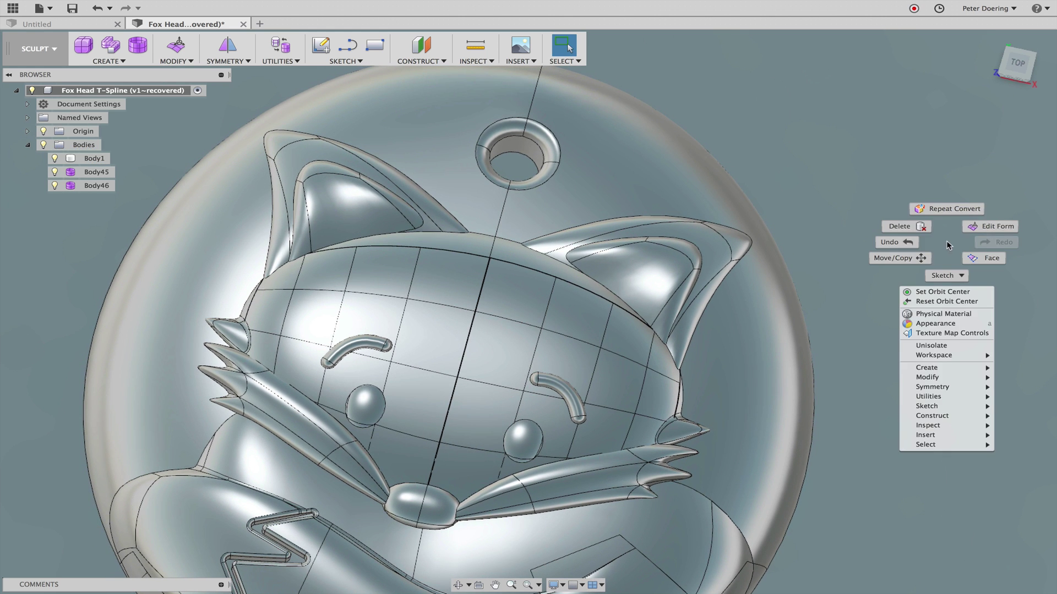
pyautogui.click(970, 218)
pyautogui.click(480, 246)
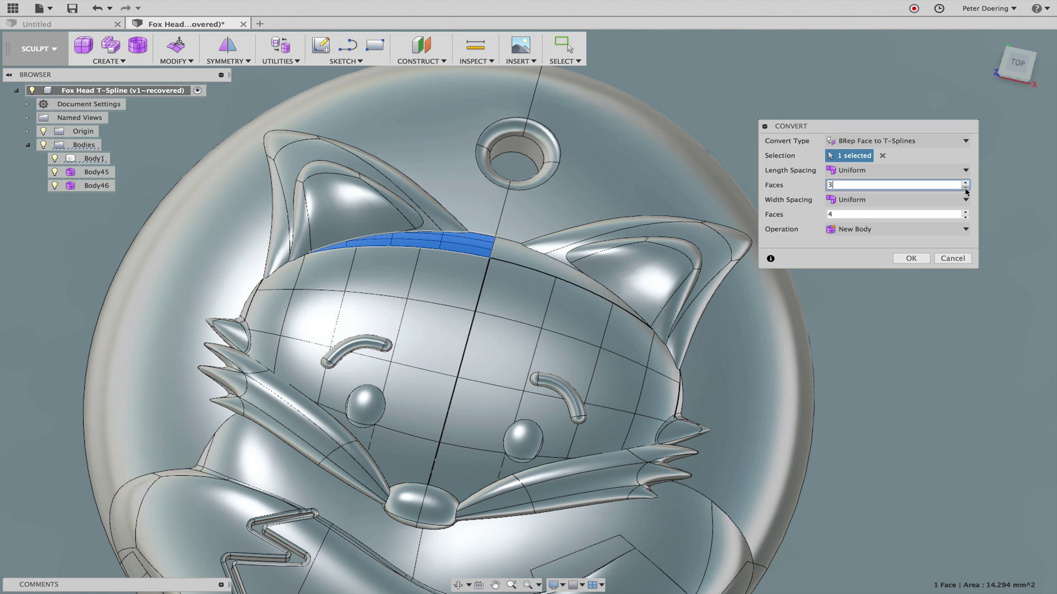
pyautogui.scroll(5, 403, 220)
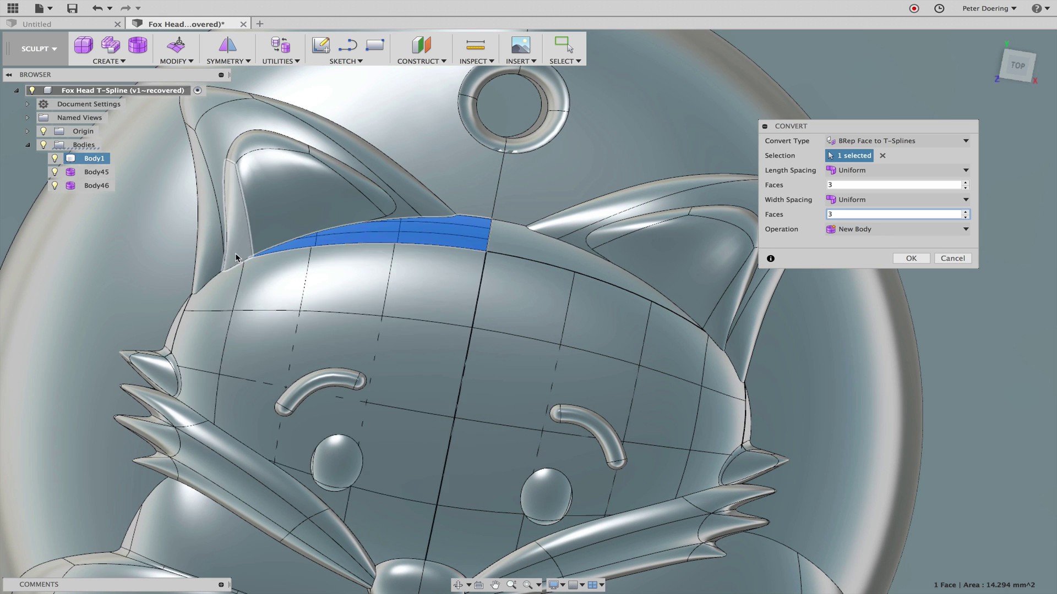
pyautogui.click(524, 248)
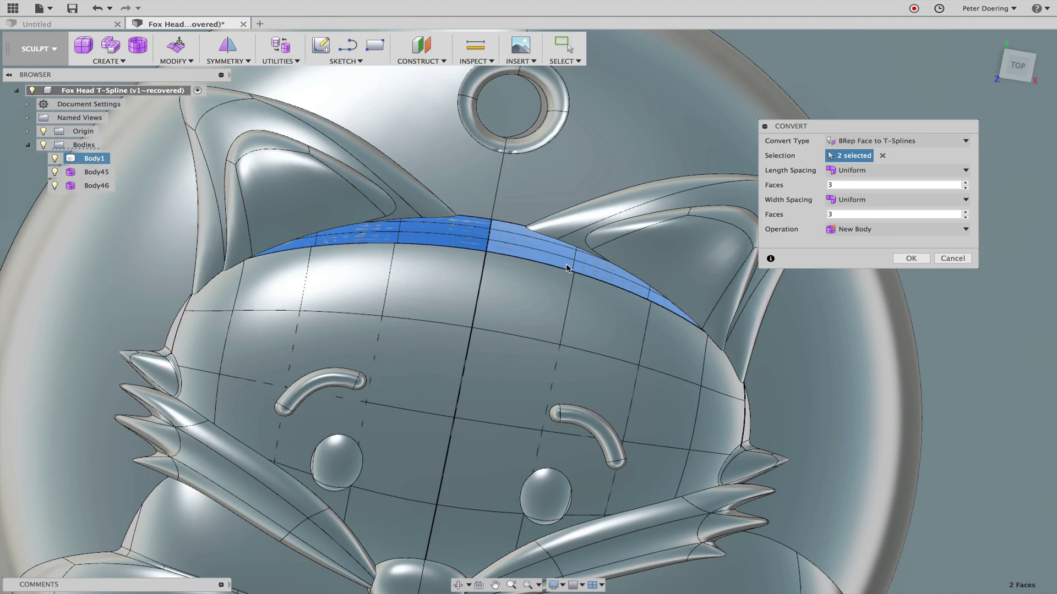
pyautogui.keyDown('shift'); pyautogui.moveTo(878, 341); pyautogui.dragTo(1033, 358, button='middle'); pyautogui.keyUp('shift')
pyautogui.scroll(-1, 1033, 358)
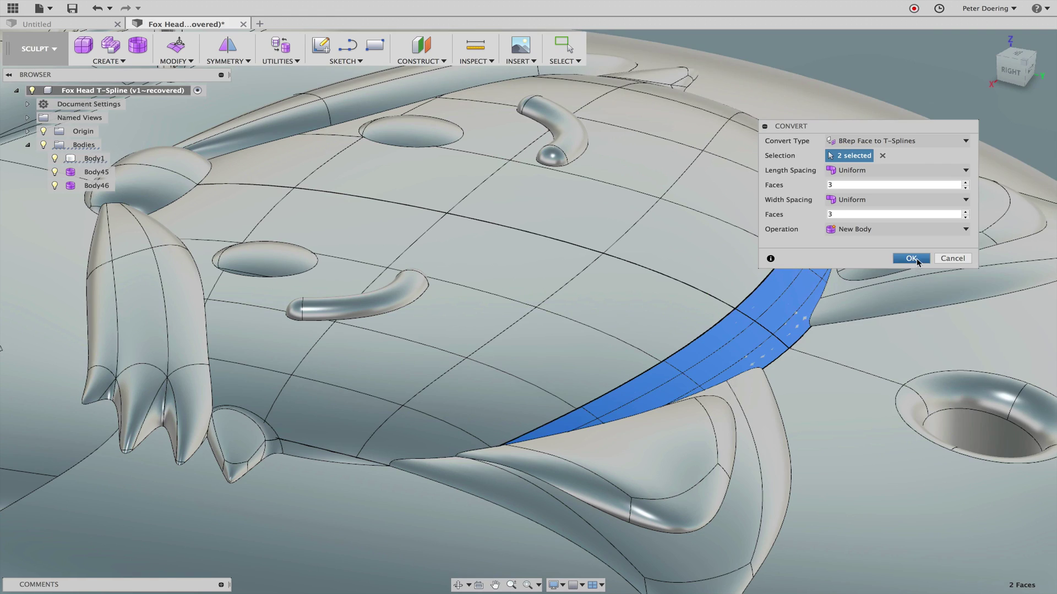
pyautogui.click(911, 258)
# Hide the original solid body Body1, leaving the converted T-Spline head surfaces displayed.
pyautogui.scroll(-5, 1021, 331)
pyautogui.scroll(-3, 1019, 330)
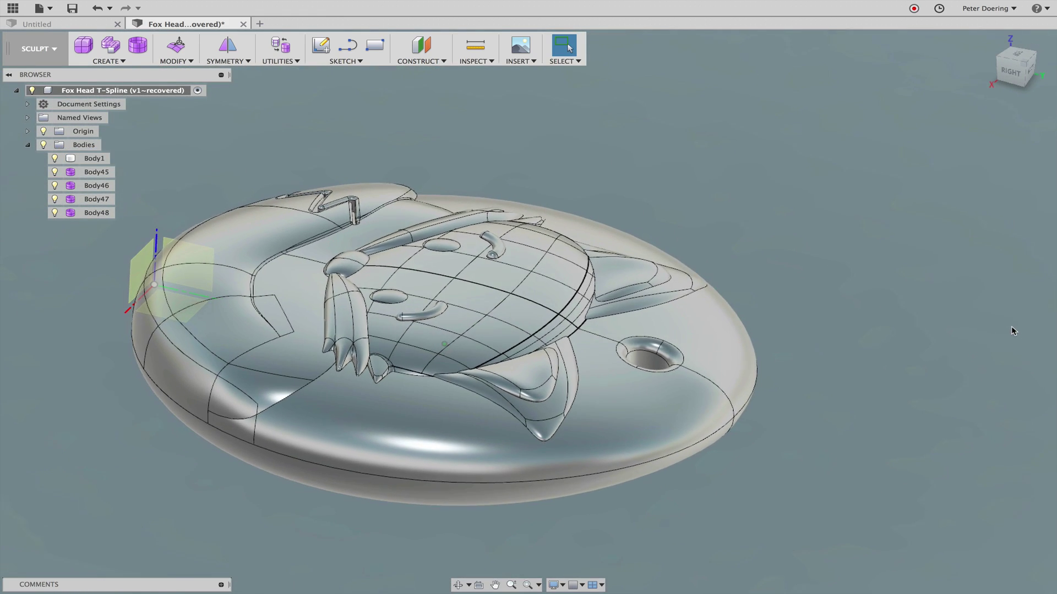
pyautogui.scroll(2, 1012, 326)
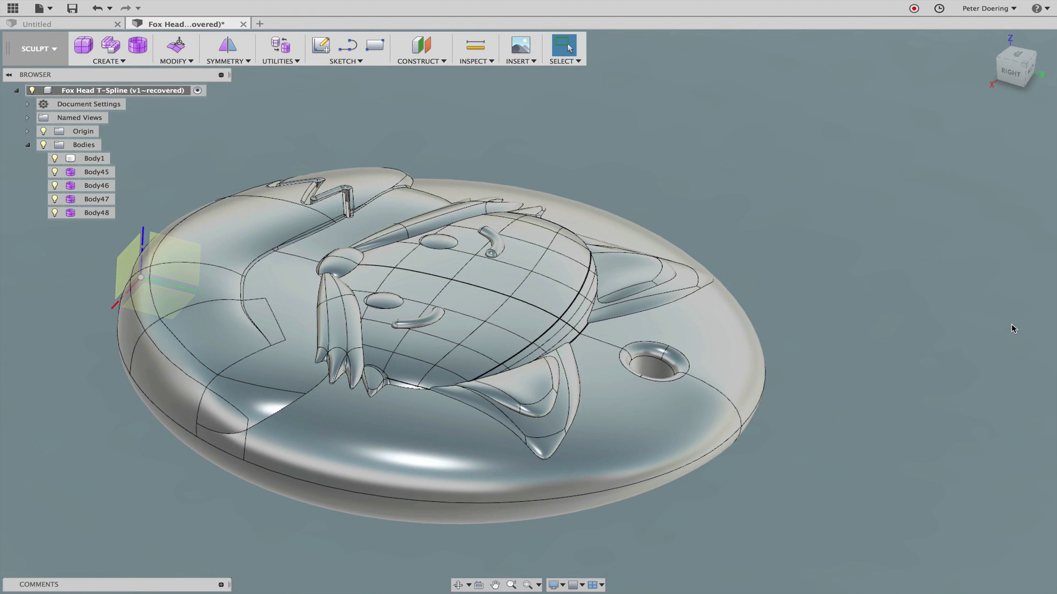
pyautogui.scroll(1, 419, 201)
pyautogui.click(55, 159)
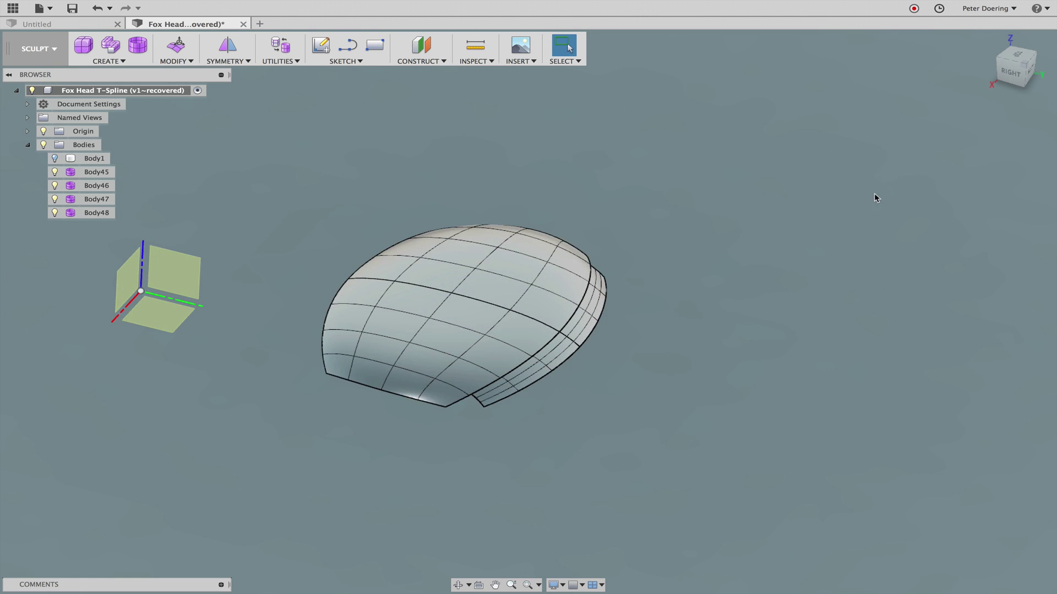
pyautogui.keyDown('shift'); pyautogui.moveTo(874, 193); pyautogui.dragTo(573, 136, button='middle'); pyautogui.keyUp('shift')
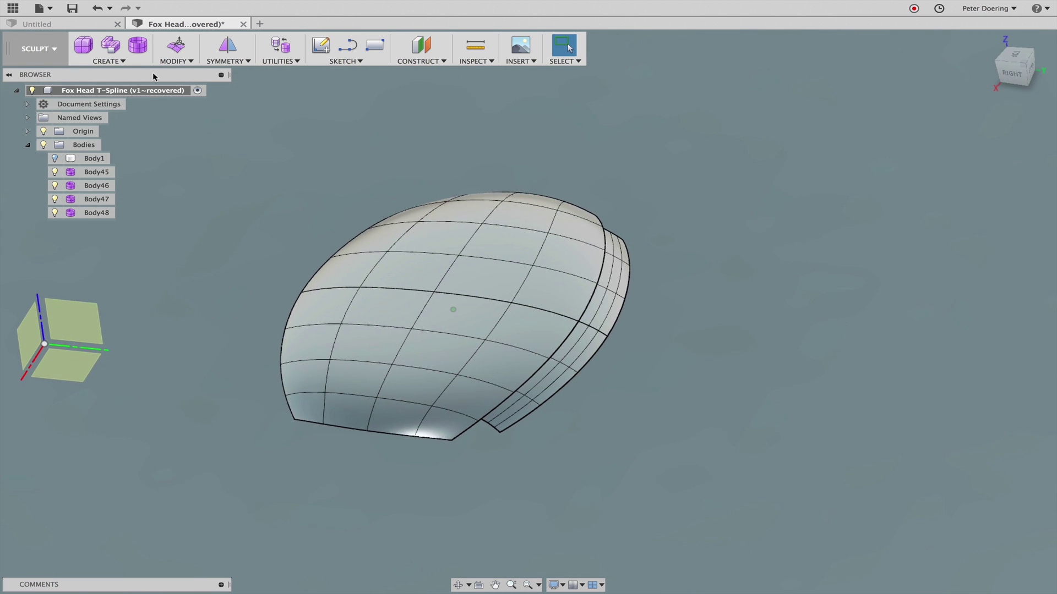
pyautogui.click(175, 61)
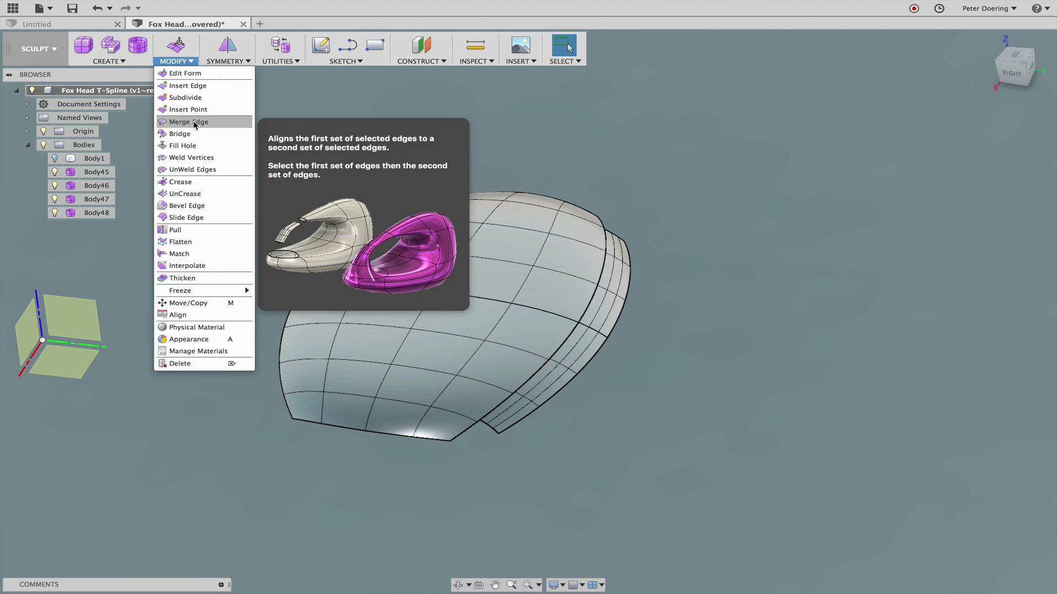
pyautogui.click(193, 122)
pyautogui.keyDown('shift'); pyautogui.moveTo(418, 220); pyautogui.dragTo(511, 264, button='middle'); pyautogui.keyUp('shift')
pyautogui.scroll(3, 511, 265)
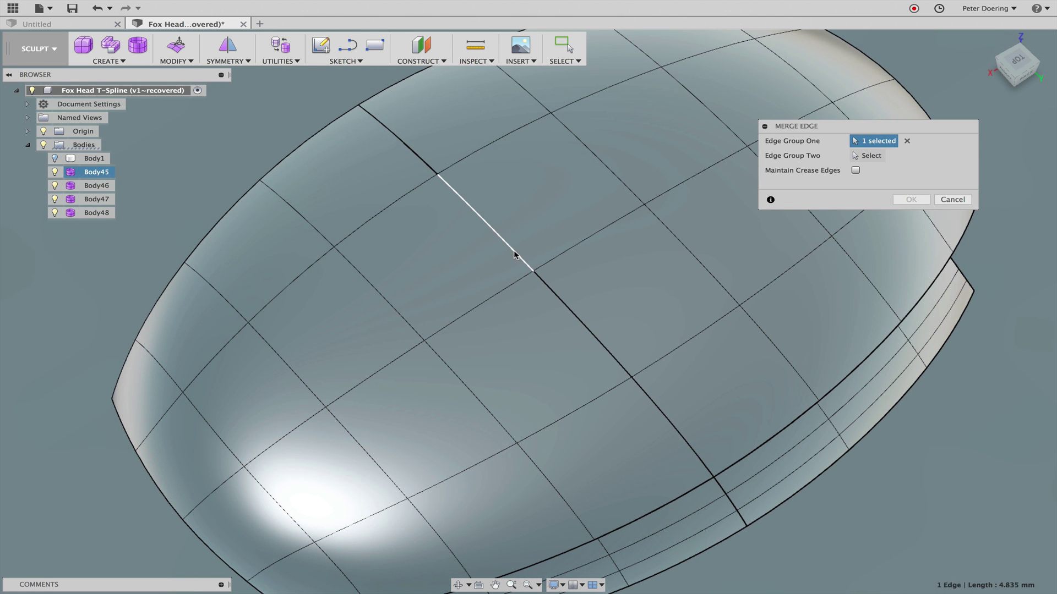
pyautogui.click(565, 303)
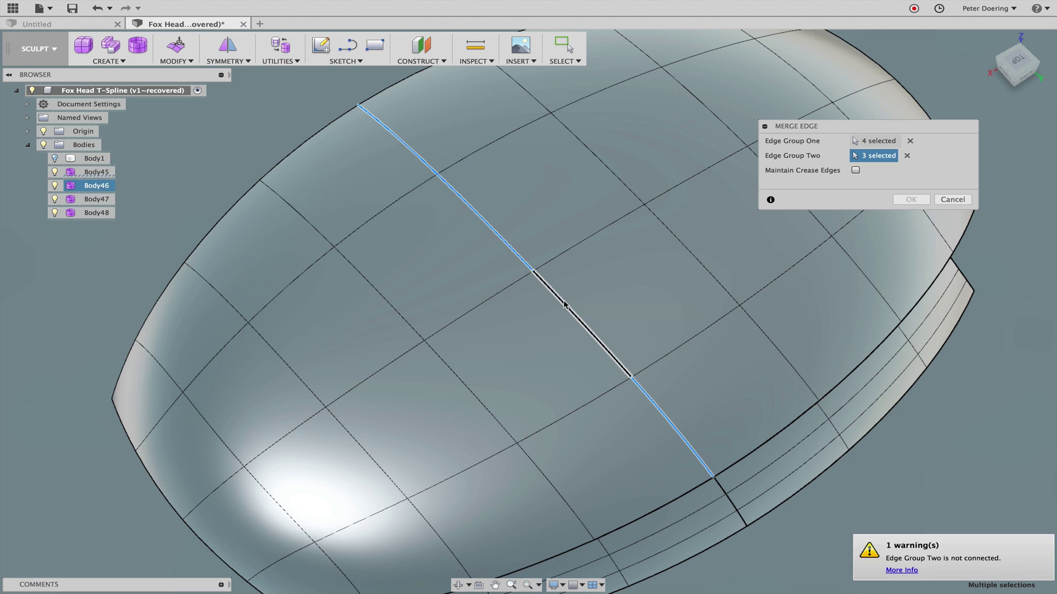
pyautogui.click(708, 380)
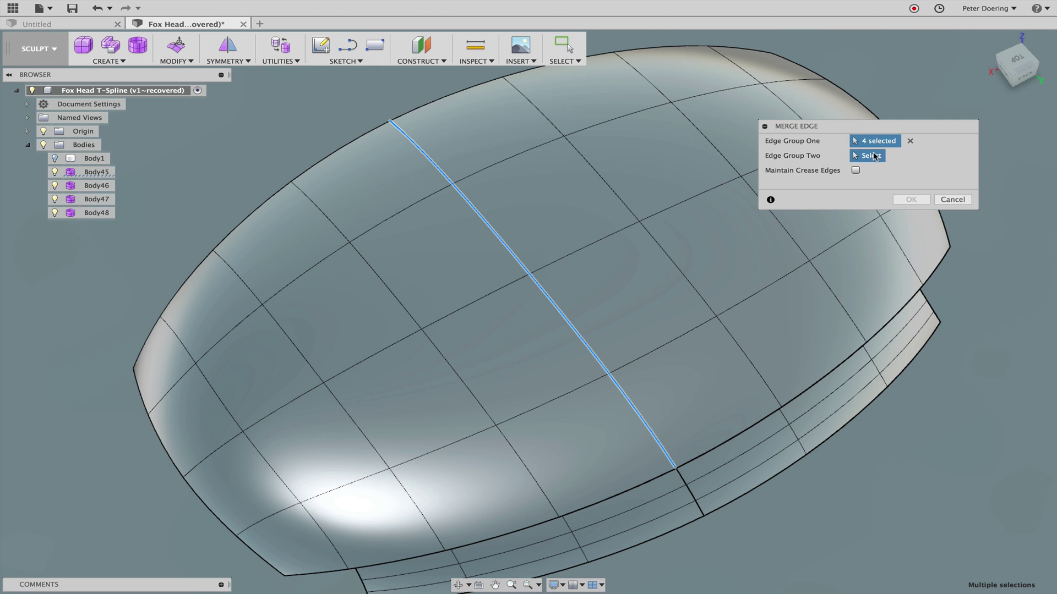
pyautogui.click(964, 204)
# Weld the paired vertices along the seam between the two large head surfaces, starting in Vertex to Vertex mode.
pyautogui.click(191, 62)
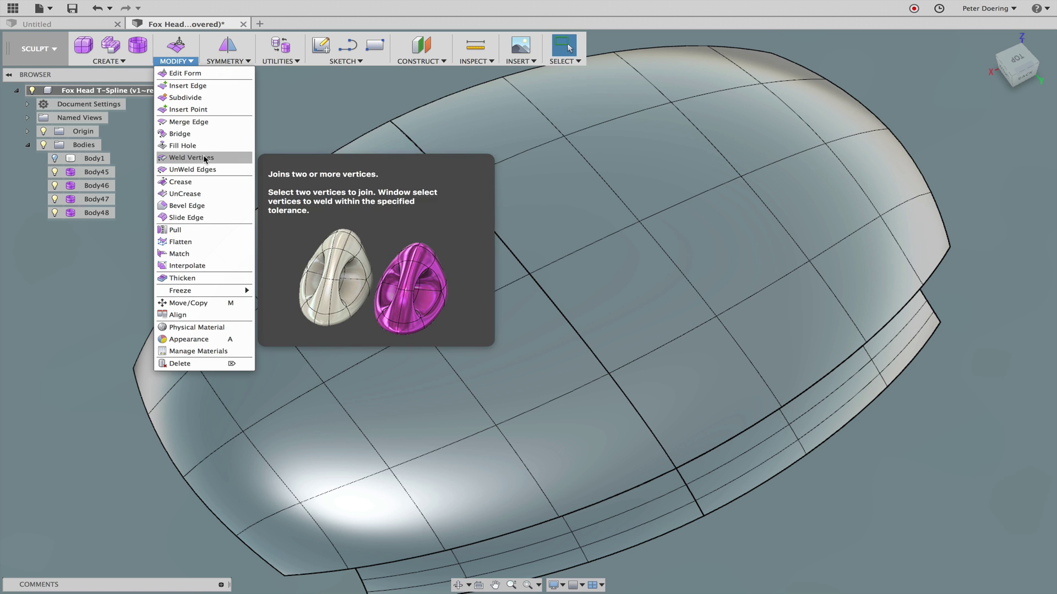
pyautogui.click(192, 158)
pyautogui.moveTo(368, 127); pyautogui.dragTo(368, 128)
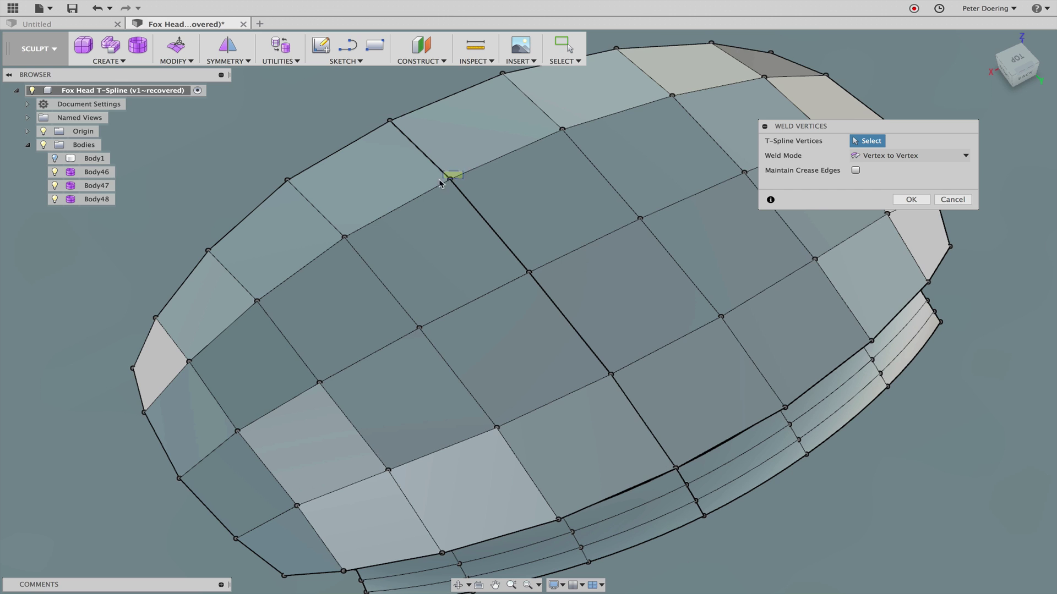
pyautogui.click(440, 180)
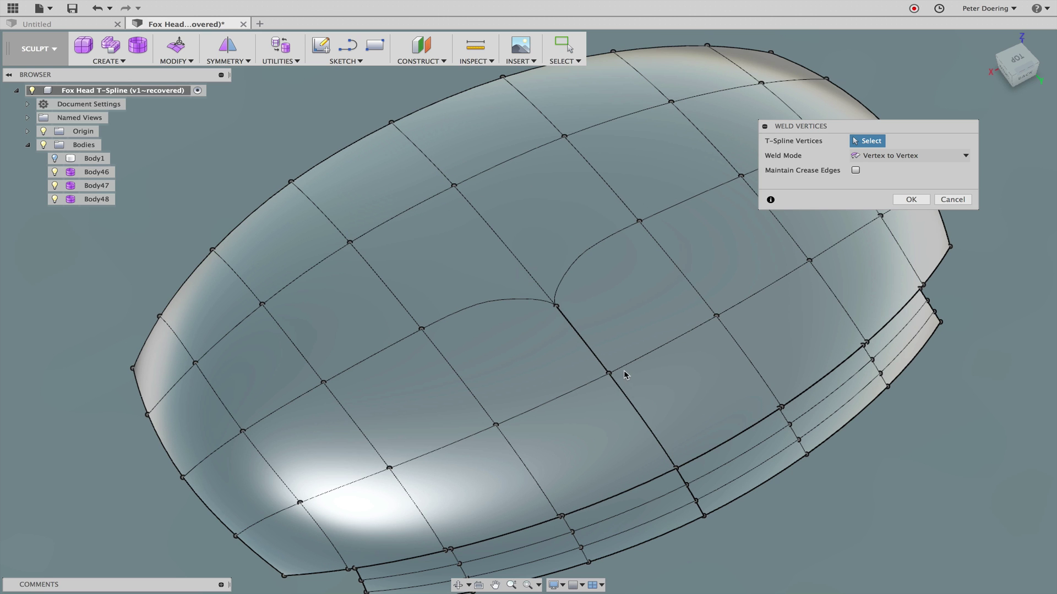
pyautogui.click(678, 468)
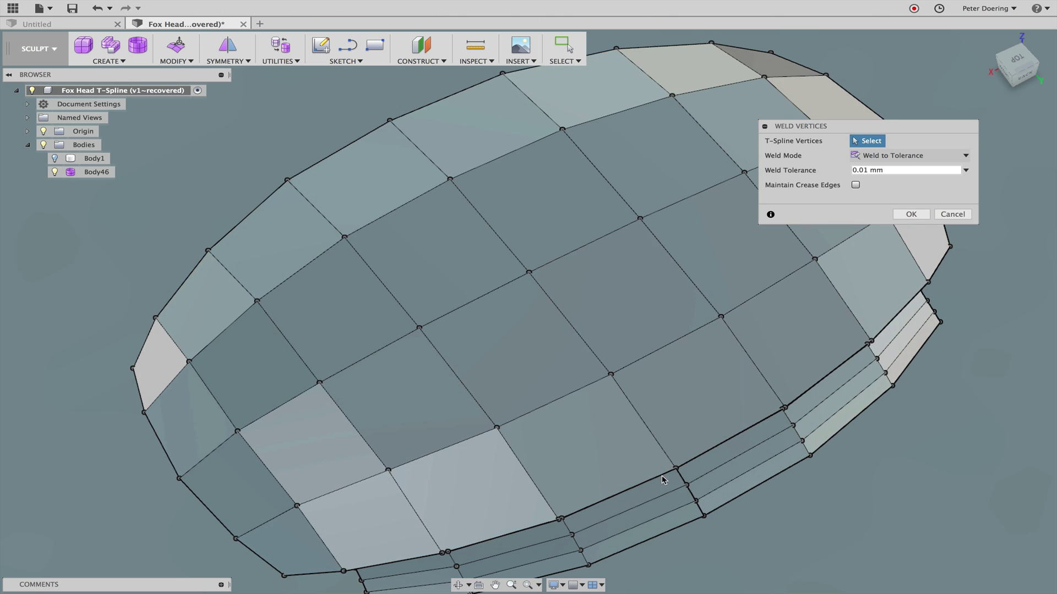
# Weld the paired vertices along the seam joining the large head surfaces to the narrow strips at the top of the head.
pyautogui.keyDown('shift'); pyautogui.moveTo(808, 511); pyautogui.dragTo(551, 459, button='middle'); pyautogui.keyUp('shift')
pyautogui.scroll(1, 521, 445)
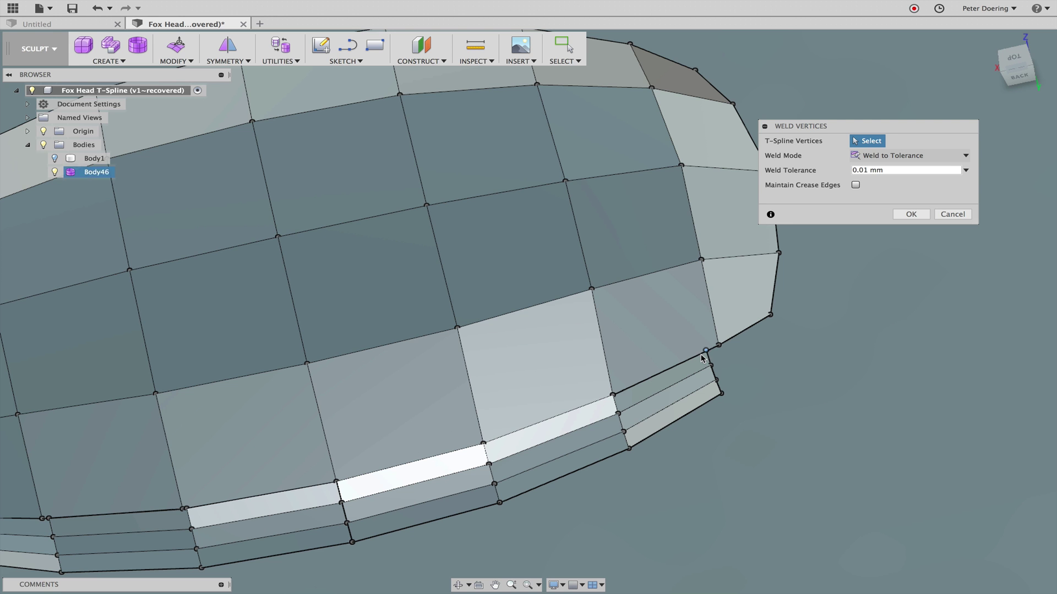
pyautogui.click(719, 351)
pyautogui.scroll(-5, 719, 351)
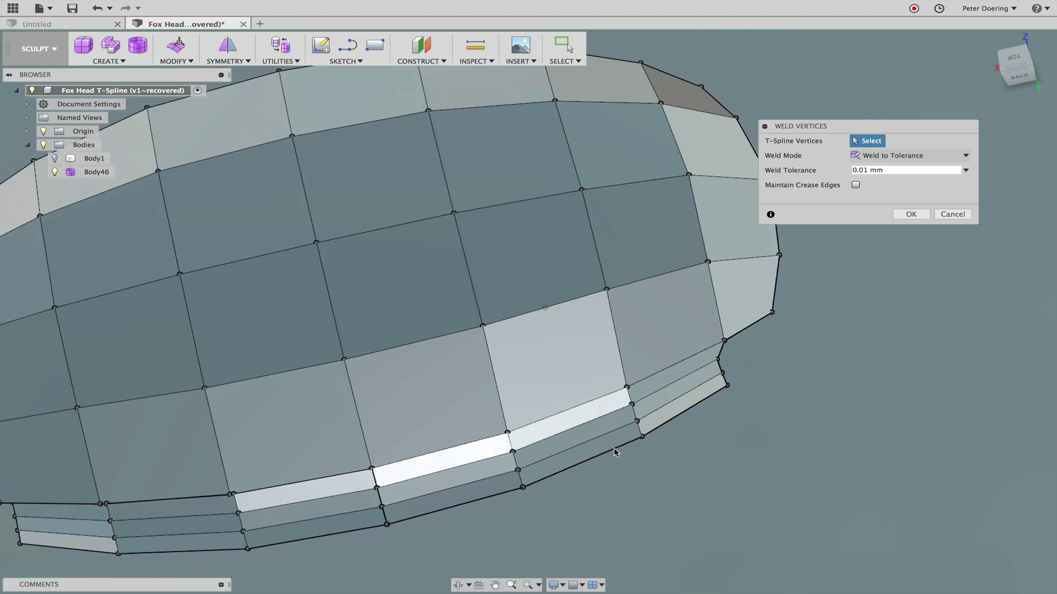
pyautogui.hotkey('alt', '3')
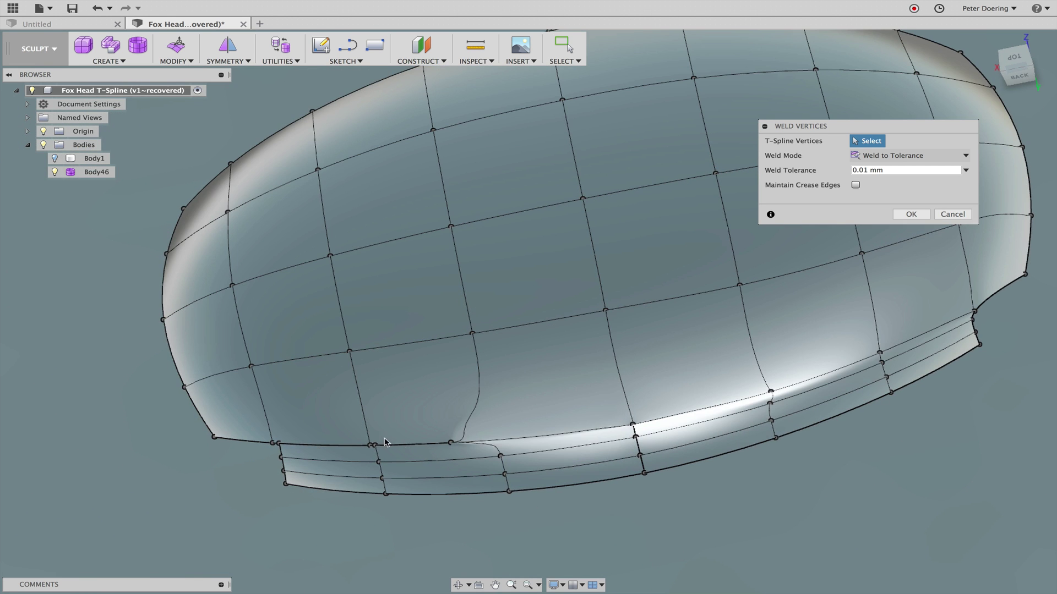
pyautogui.click(368, 447)
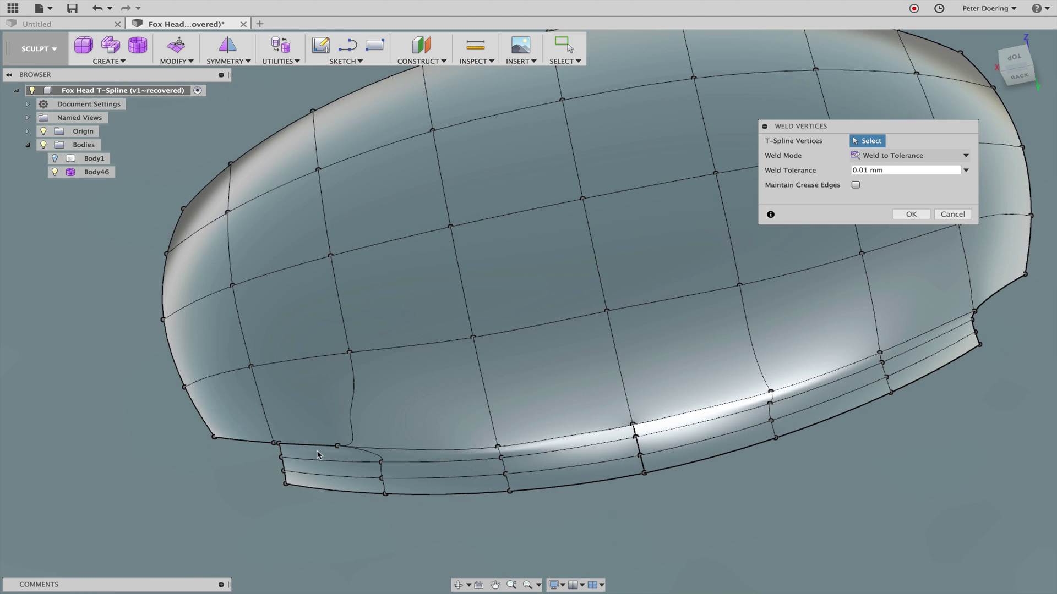
pyautogui.click(273, 444)
pyautogui.scroll(-5, 420, 530)
pyautogui.keyDown('shift'); pyautogui.scroll(-4, 440, 536); pyautogui.keyUp('shift')
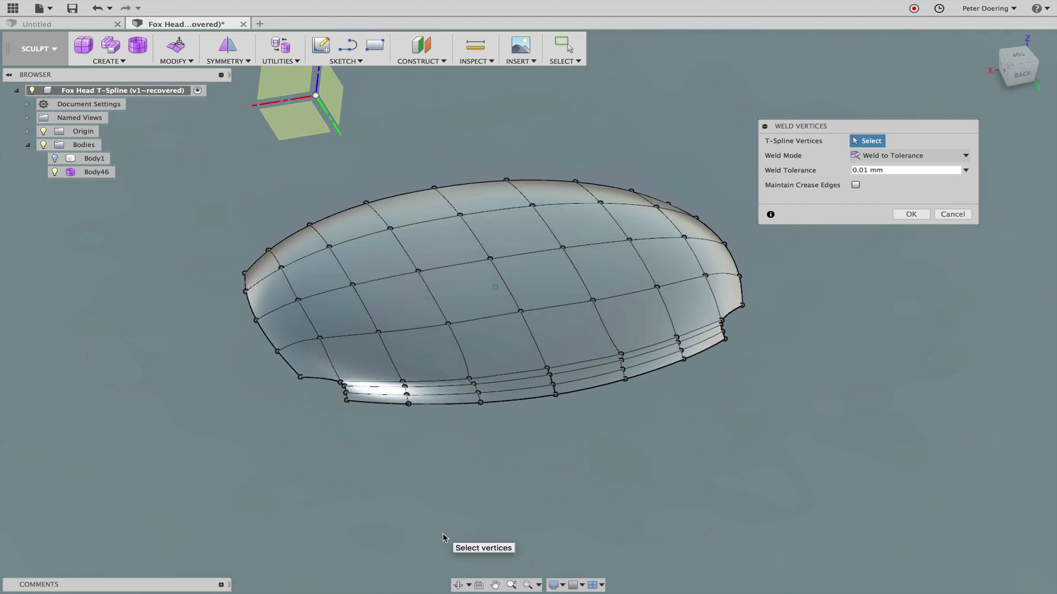
# Weld the remaining paired vertices along the centre seam between the two narrow strips and finish the weld.
pyautogui.scroll(10, 445, 538)
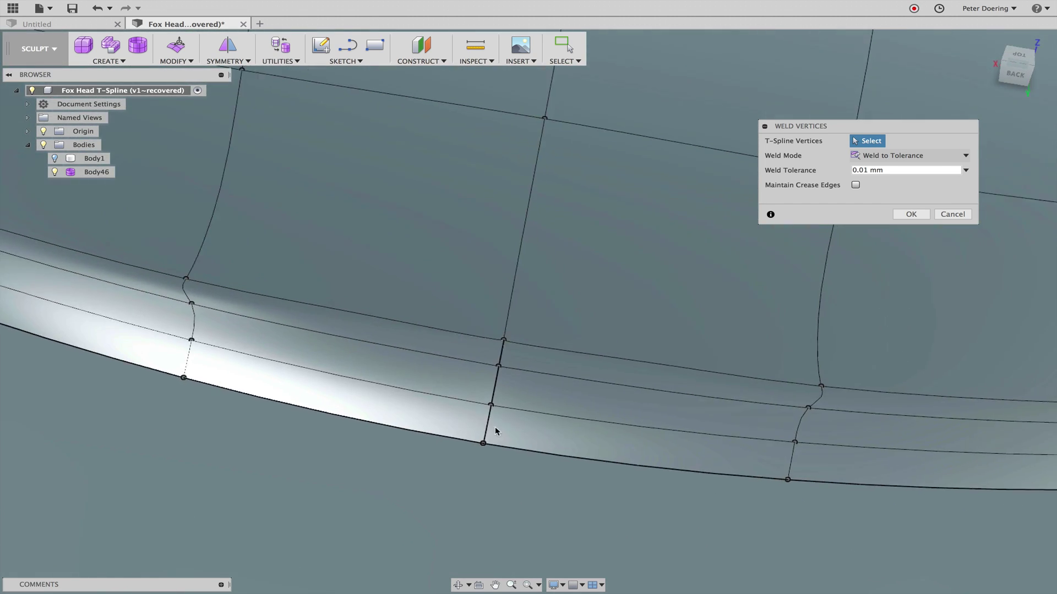
pyautogui.moveTo(511, 370); pyautogui.dragTo(509, 369)
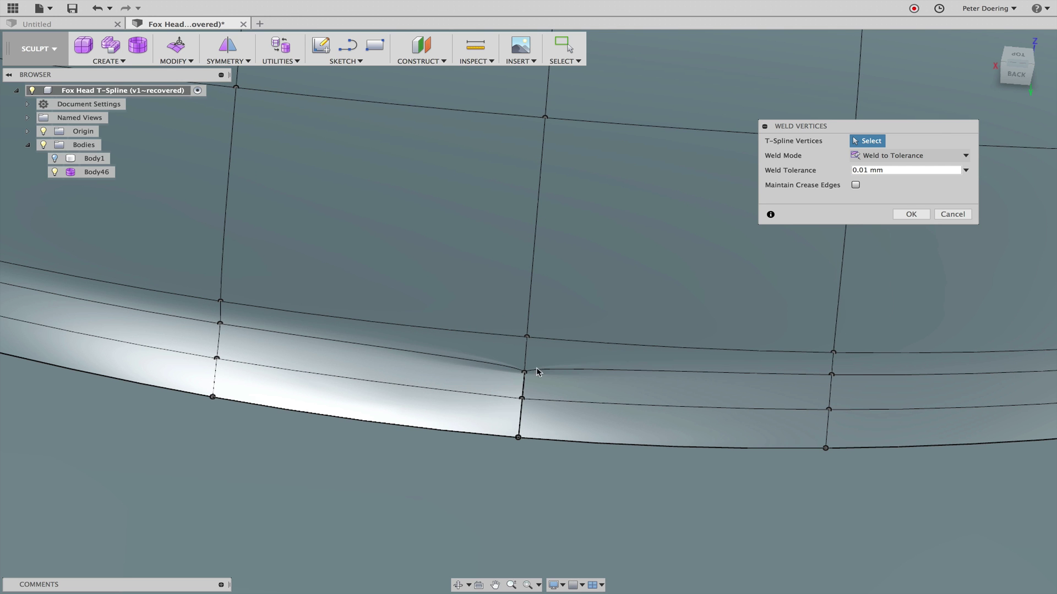
pyautogui.moveTo(510, 407); pyautogui.dragTo(508, 409)
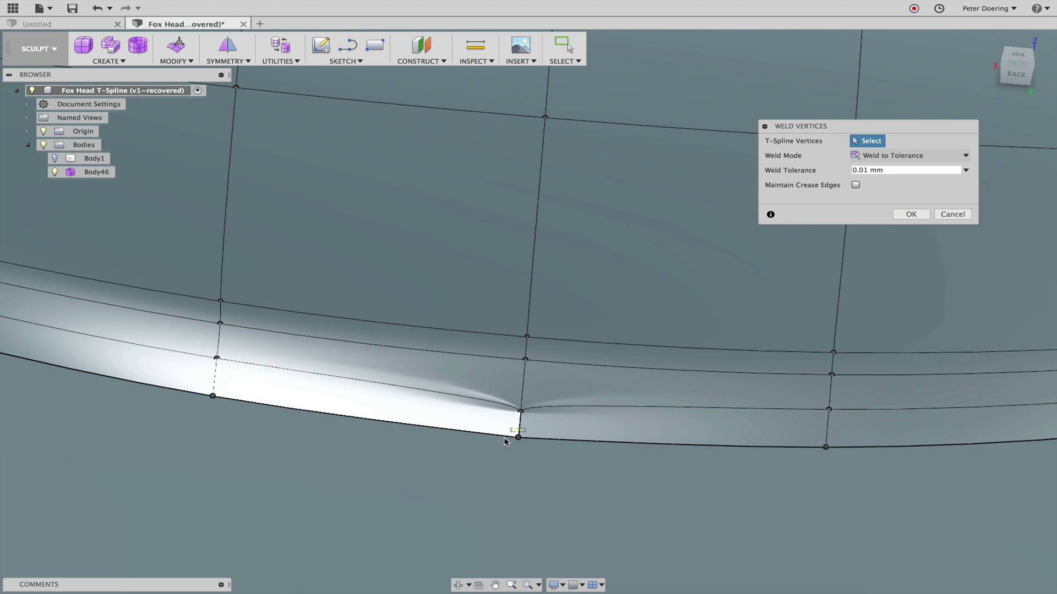
pyautogui.scroll(-10, 562, 519)
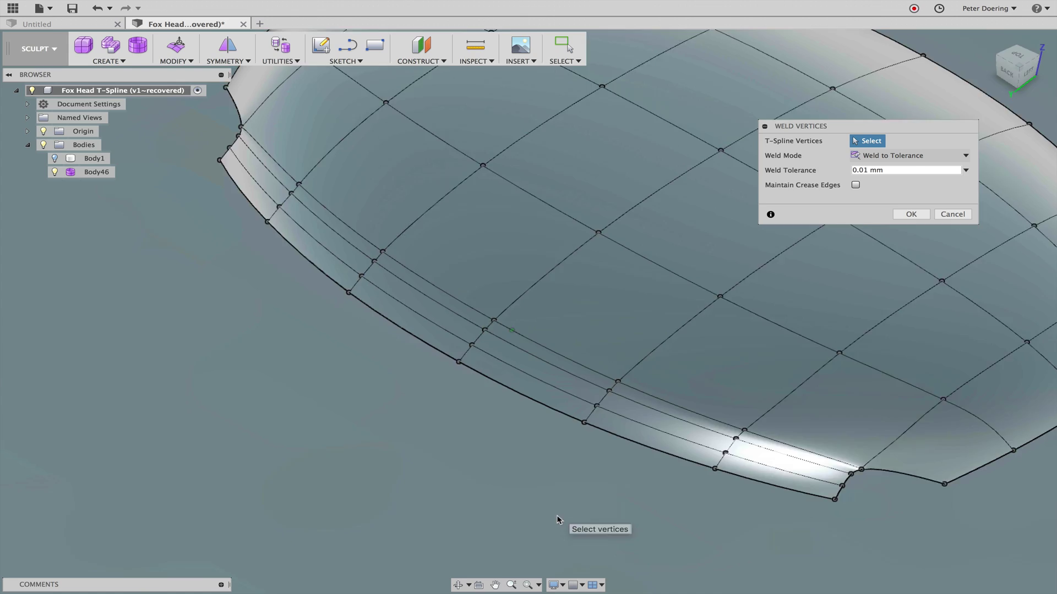
pyautogui.scroll(-5, 555, 518)
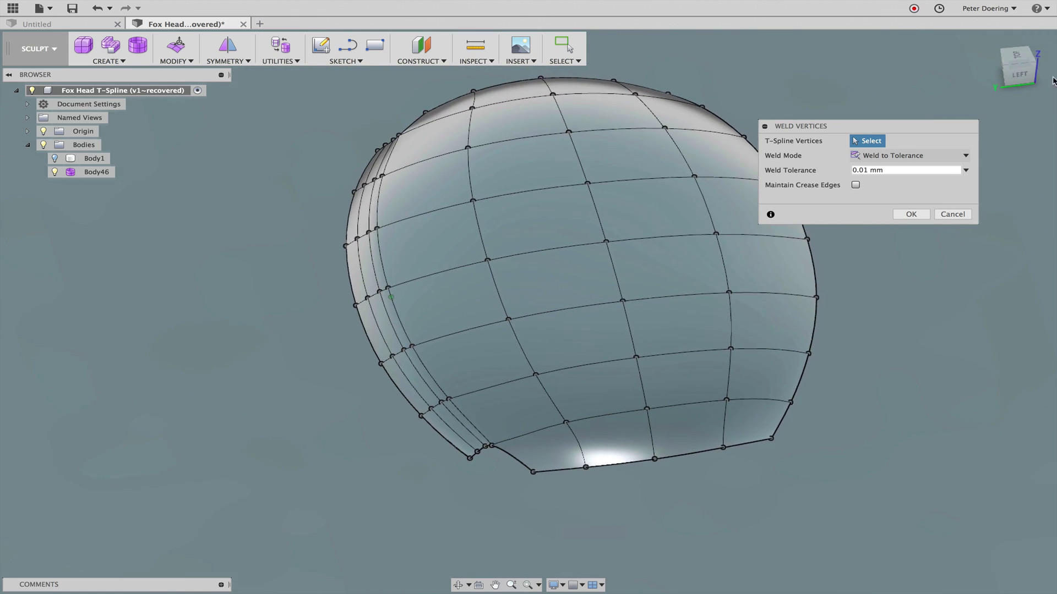
pyautogui.click(910, 214)
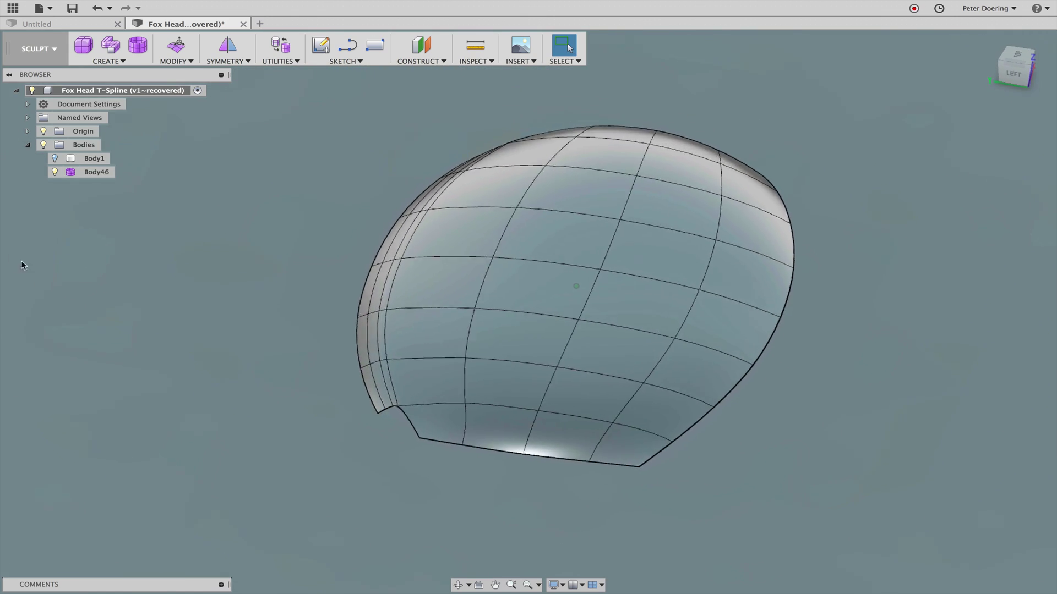
# Show the original solid Body1 together with the welded T-Spline head for comparison.
pyautogui.click(54, 158)
pyautogui.scroll(3, 449, 269)
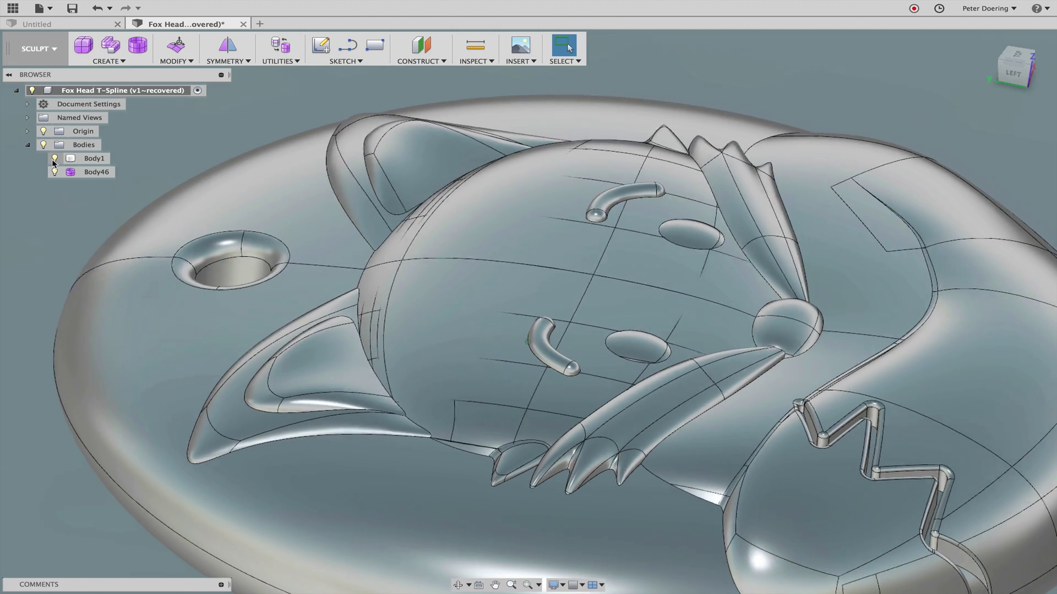
pyautogui.keyDown('shift'); pyautogui.moveTo(455, 265); pyautogui.dragTo(252, 85, button='middle'); pyautogui.keyUp('shift')
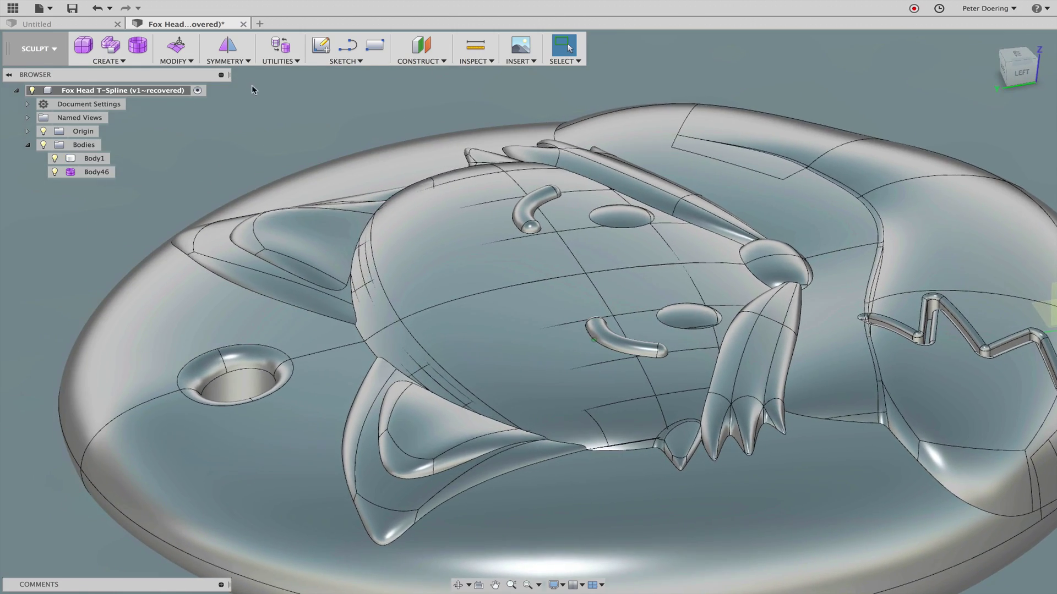
# Use Edit Form to nudge the centre vertex on the head's upper edge into line with the solid, last by about 0.054 and 0.04 mm.
pyautogui.click(387, 328)
pyautogui.rightClick(238, 110)
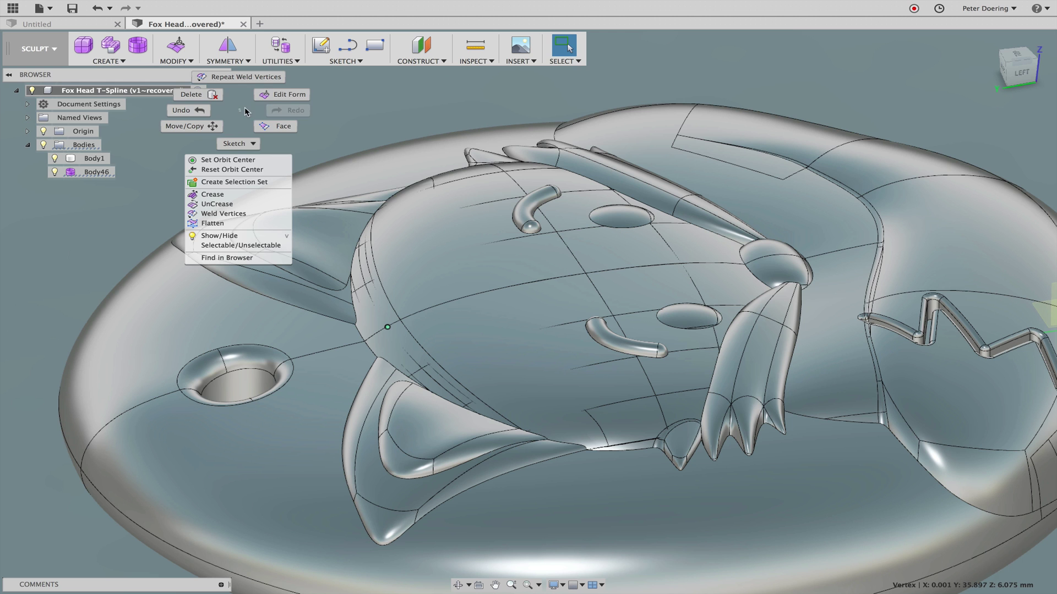
pyautogui.click(293, 96)
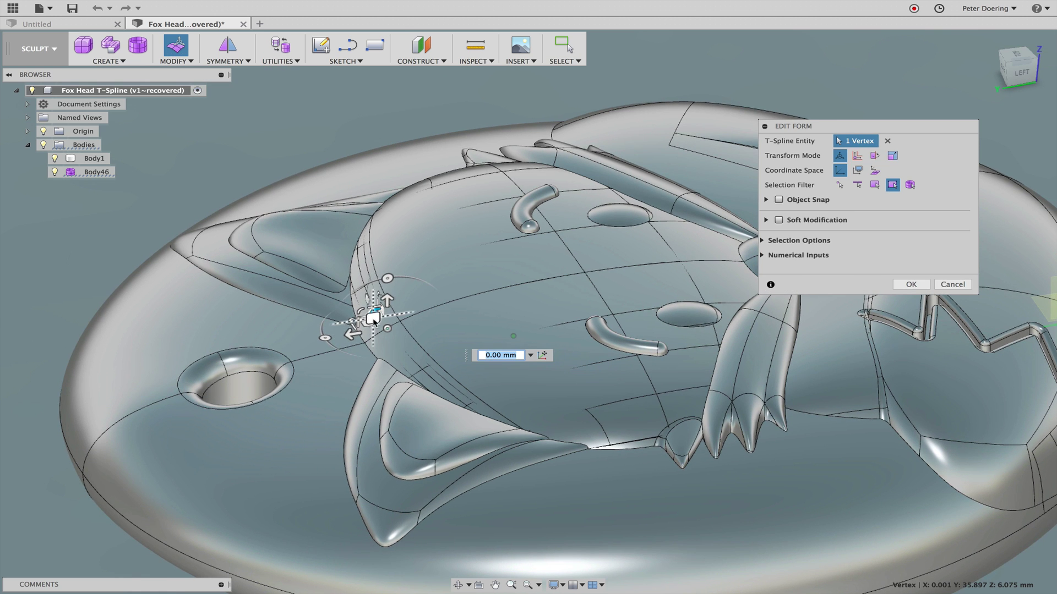
pyautogui.moveTo(373, 321); pyautogui.dragTo(372, 322)
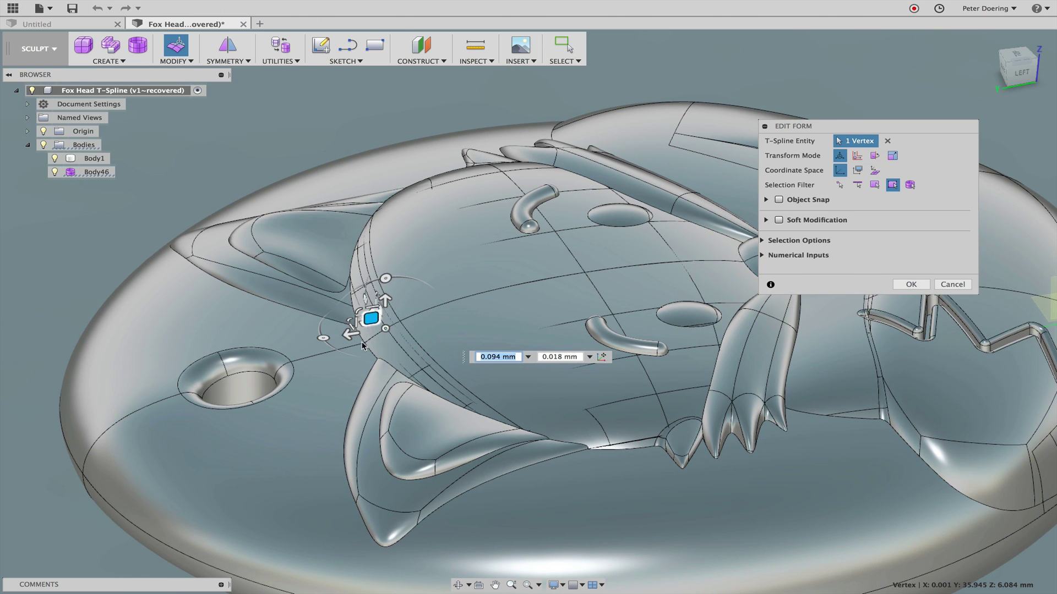
pyautogui.scroll(5, 373, 337)
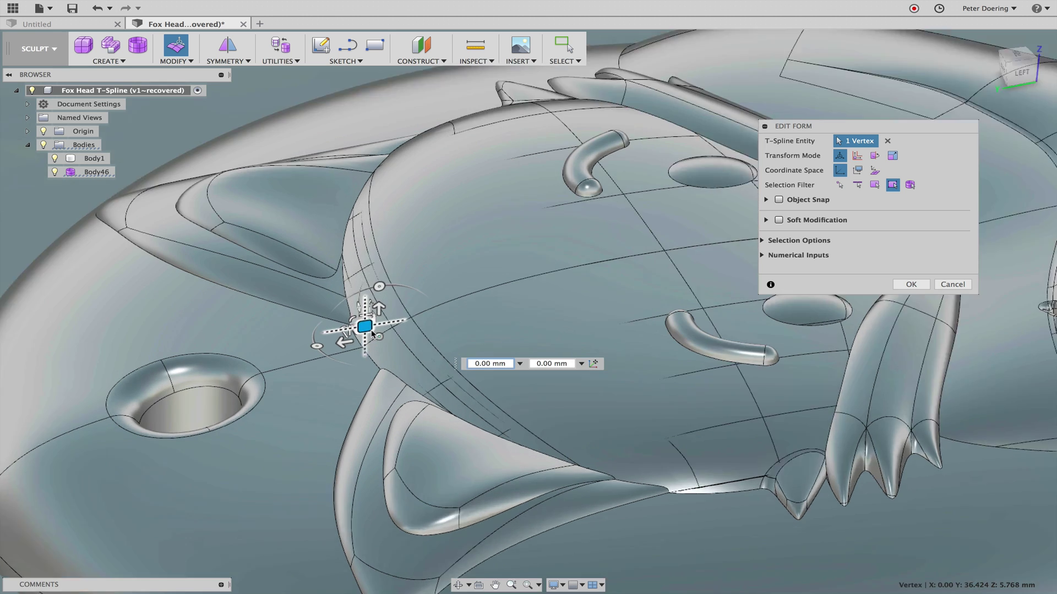
pyautogui.moveTo(372, 330); pyautogui.dragTo(366, 332)
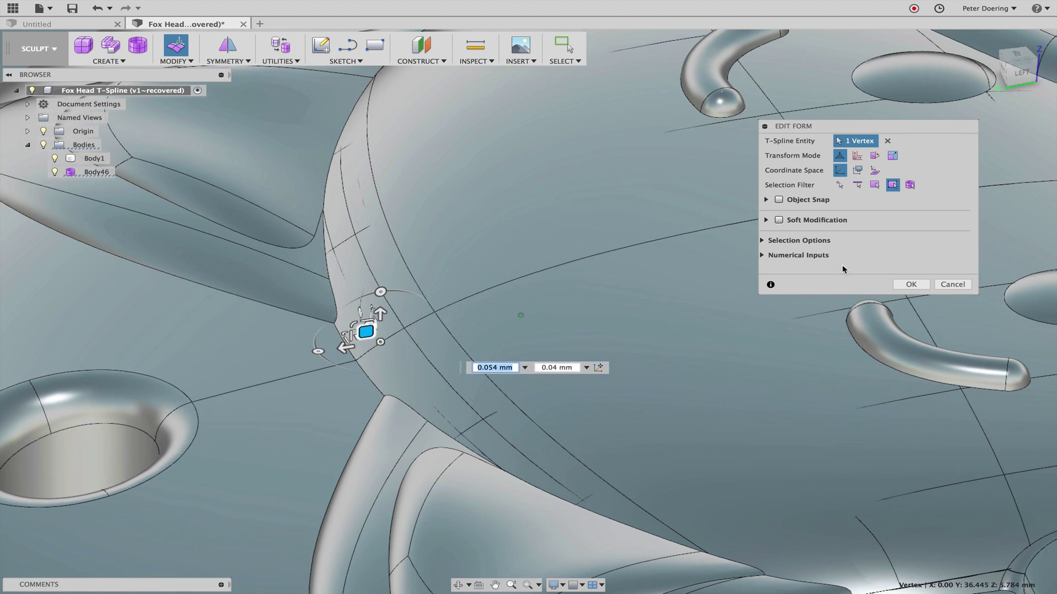
pyautogui.click(911, 284)
pyautogui.scroll(-10, 507, 201)
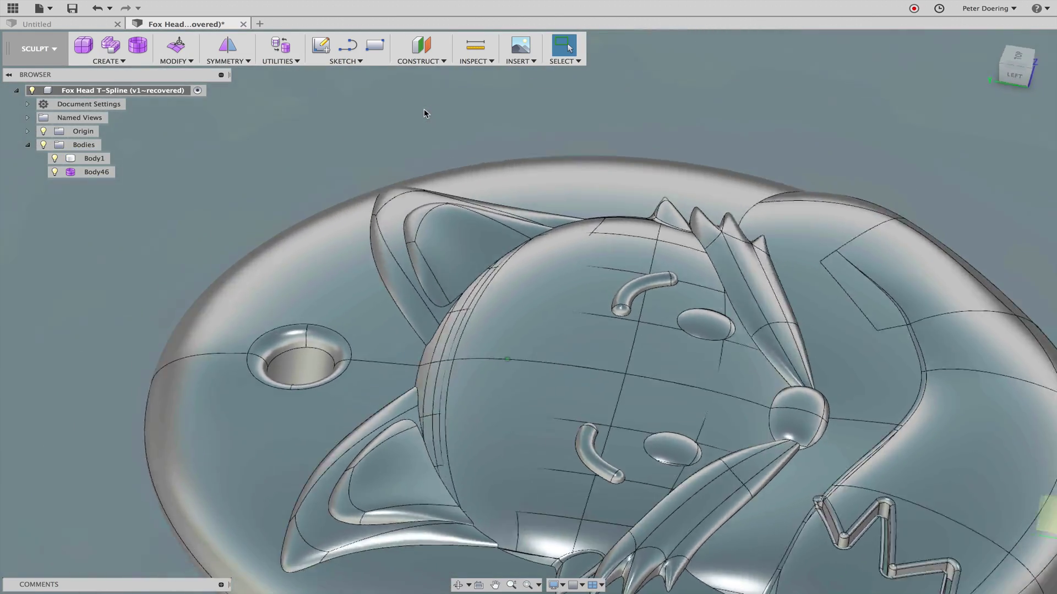
pyautogui.moveTo(424, 114)
pyautogui.keyDown('shift'); pyautogui.mouseDown(button='middle')
pyautogui.moveTo(413, 125)
pyautogui.moveTo(302, 117)
pyautogui.moveTo(275, 97)
pyautogui.mouseUp(button='middle'); pyautogui.keyUp('shift')
pyautogui.click(229, 61)
pyautogui.click(176, 61)
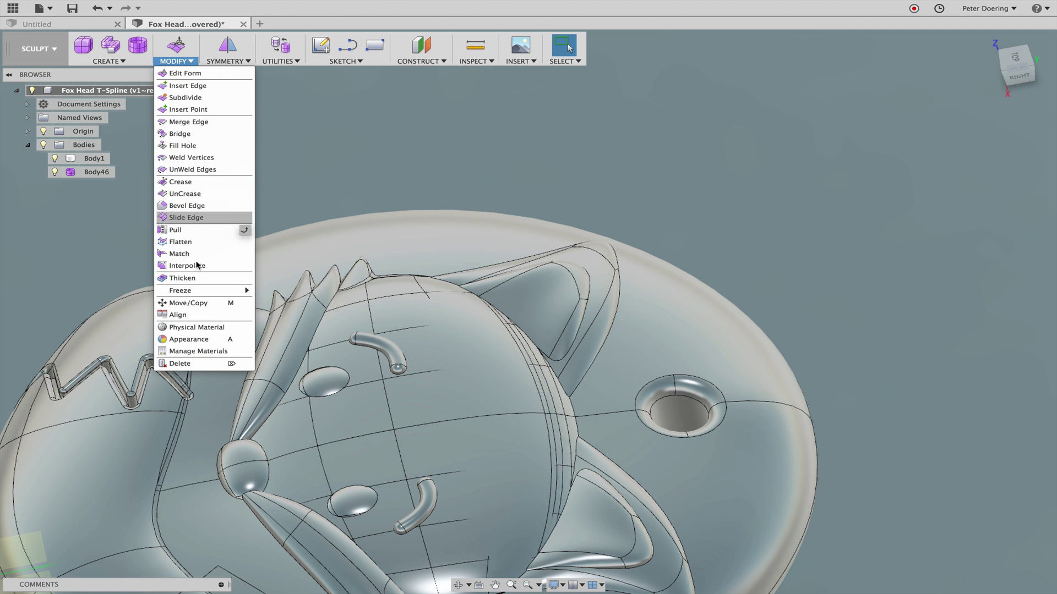
pyautogui.click(197, 235)
pyautogui.keyDown('shift'); pyautogui.moveTo(212, 236); pyautogui.dragTo(458, 324, button='middle'); pyautogui.keyUp('shift')
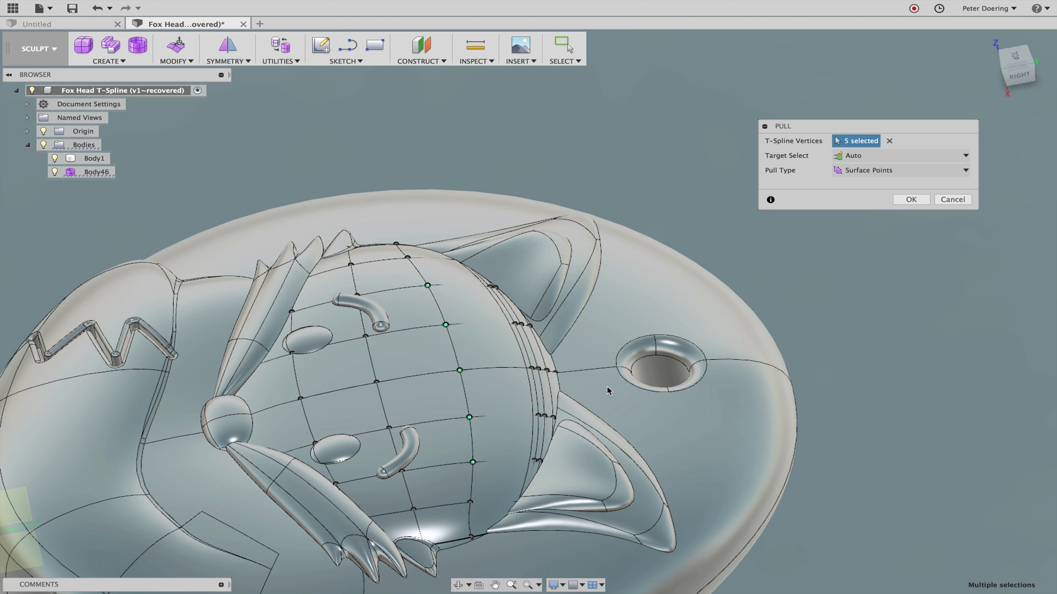
pyautogui.click(948, 199)
# Hide Body1 and apply internal mirror symmetry to the T-Spline head using two neighbouring faces across its centre seam.
pyautogui.keyDown('shift'); pyautogui.moveTo(826, 182); pyautogui.dragTo(406, 146, button='middle'); pyautogui.keyUp('shift')
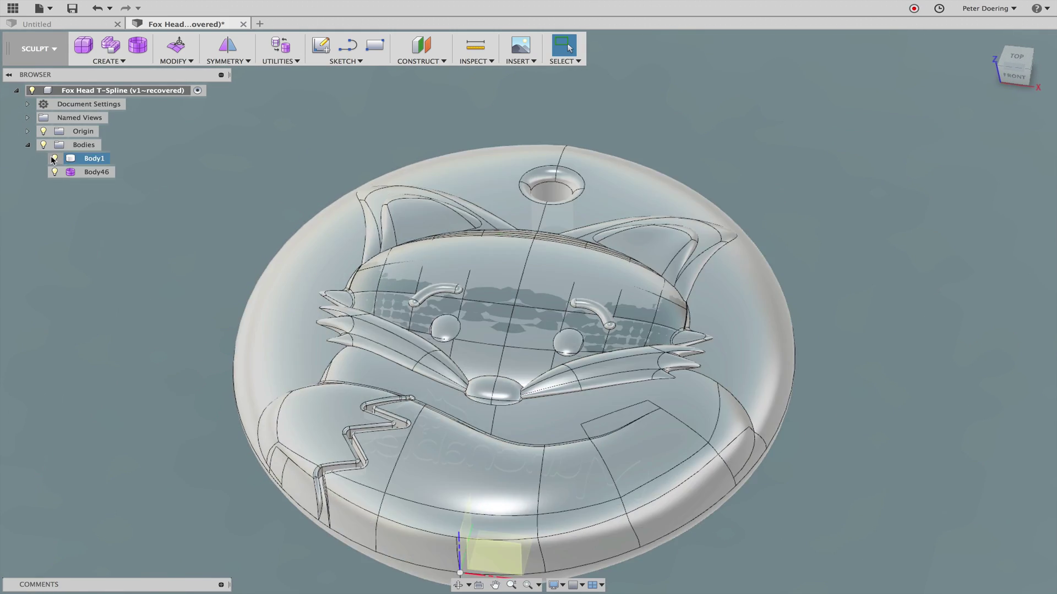
pyautogui.click(55, 157)
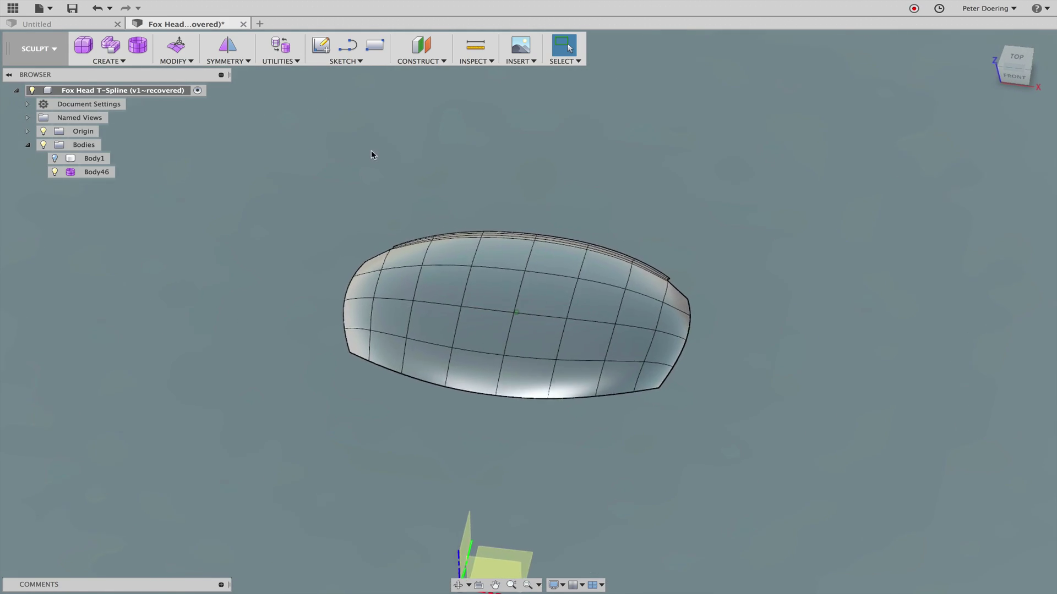
pyautogui.click(237, 61)
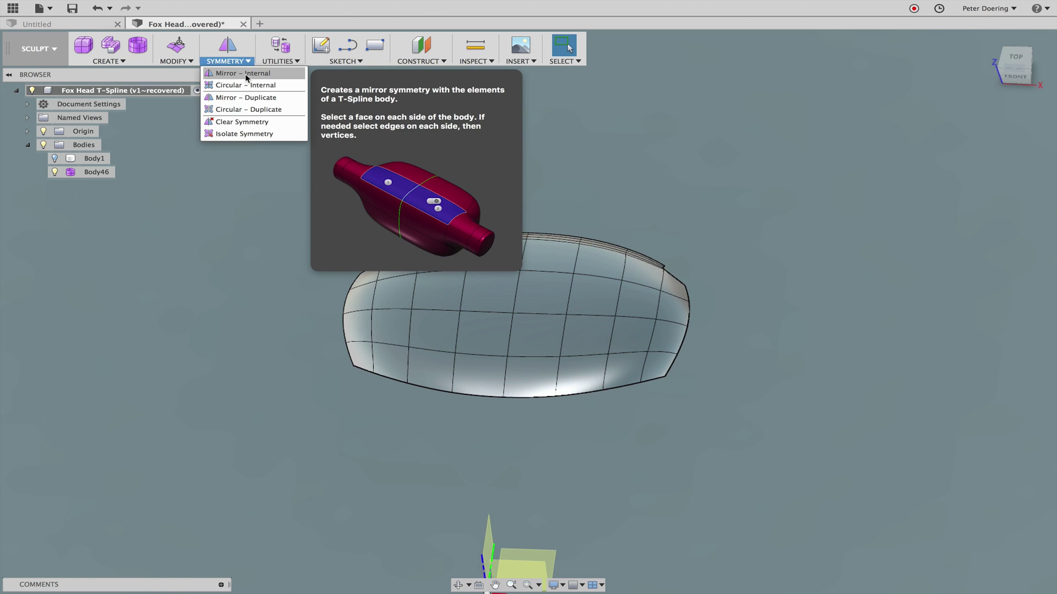
pyautogui.click(245, 74)
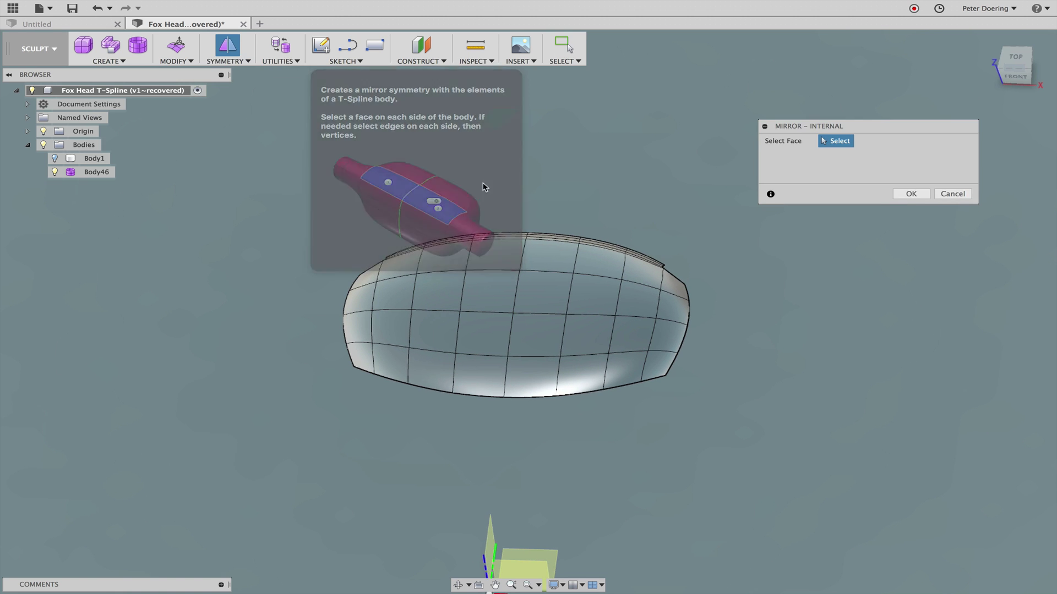
pyautogui.click(498, 287)
pyautogui.click(539, 294)
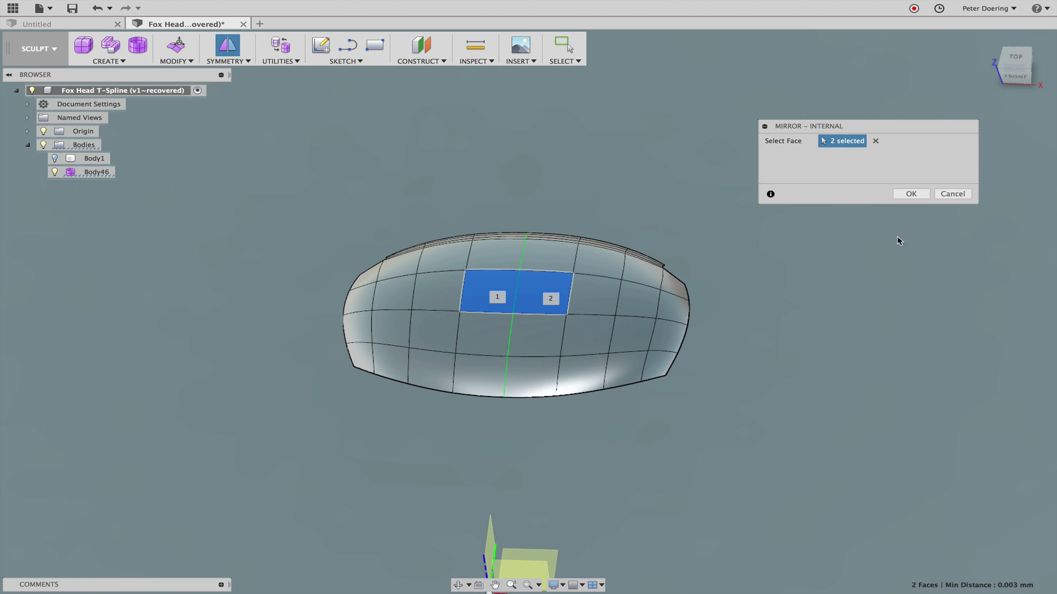
pyautogui.click(918, 196)
# Start a Pull to surface points and select one half's forehead vertices from the centre seam plus the first ones along the head's upper edge.
pyautogui.keyDown('shift'); pyautogui.moveTo(358, 133); pyautogui.dragTo(67, 162, button='middle'); pyautogui.keyUp('shift')
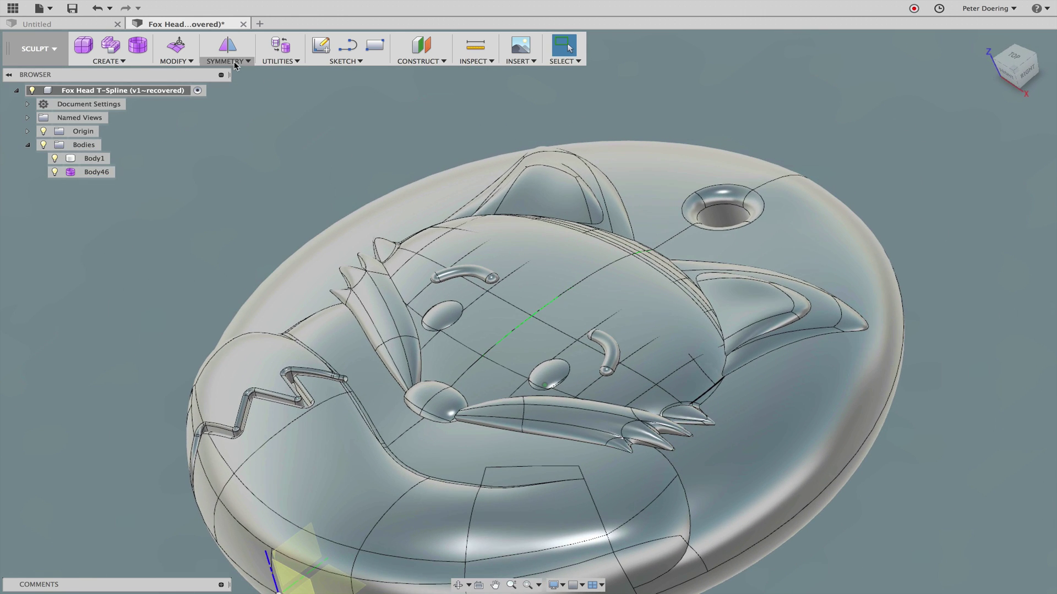
pyautogui.click(235, 62)
pyautogui.click(179, 61)
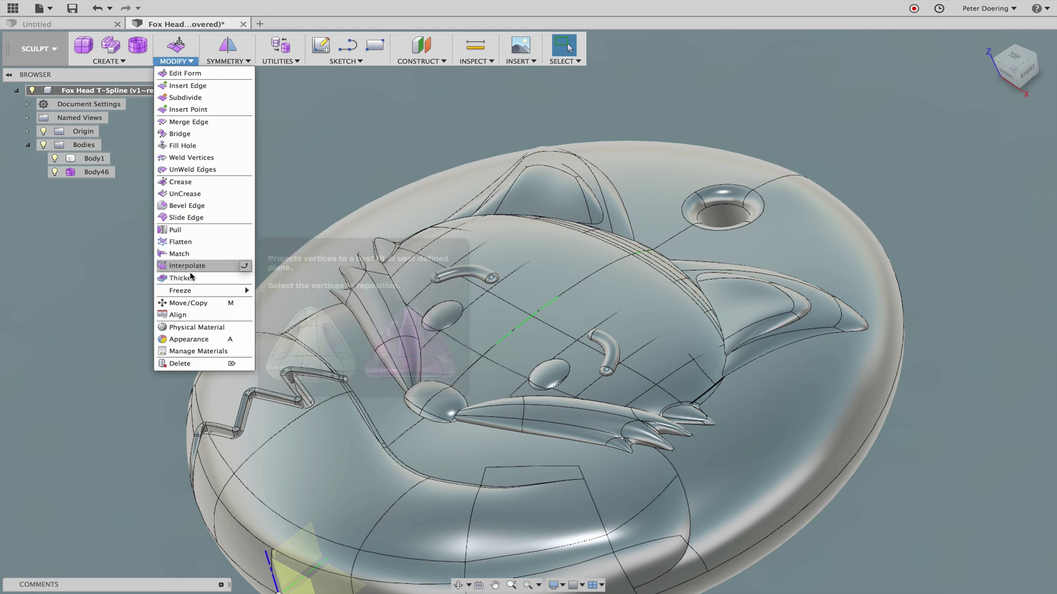
pyautogui.click(176, 230)
pyautogui.scroll(3, 771, 349)
pyautogui.scroll(2, 771, 349)
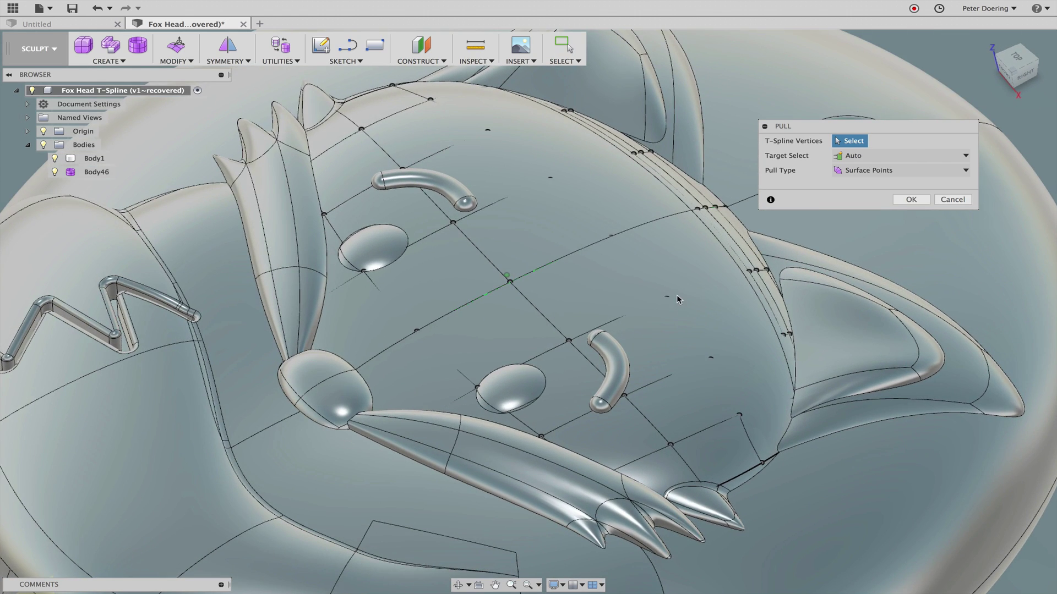
pyautogui.click(666, 300)
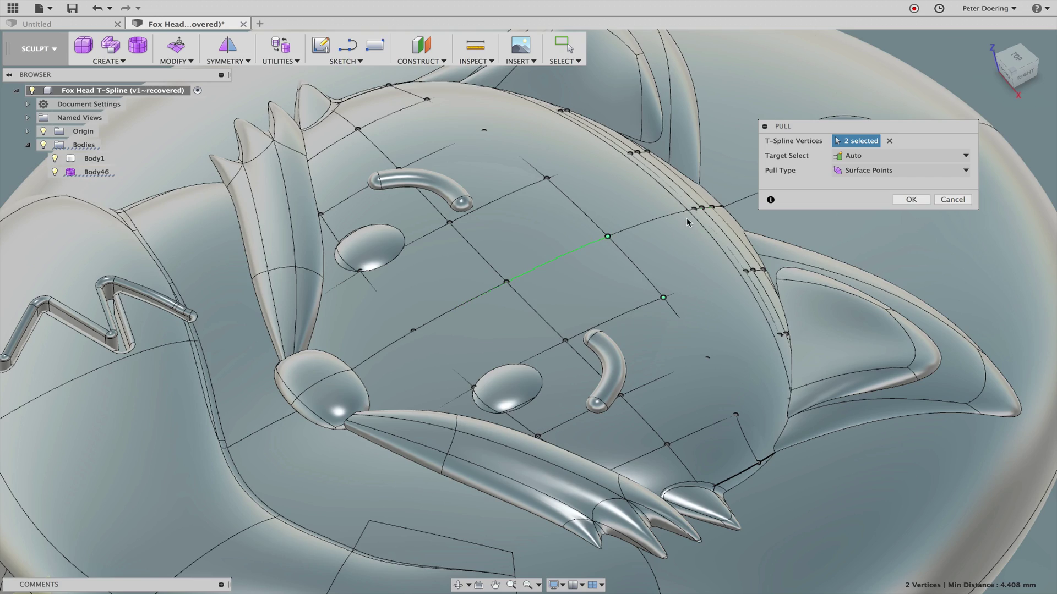
pyautogui.keyDown('shift'); pyautogui.moveTo(677, 216); pyautogui.dragTo(751, 322, button='middle'); pyautogui.keyUp('shift')
pyautogui.scroll(3, 719, 354)
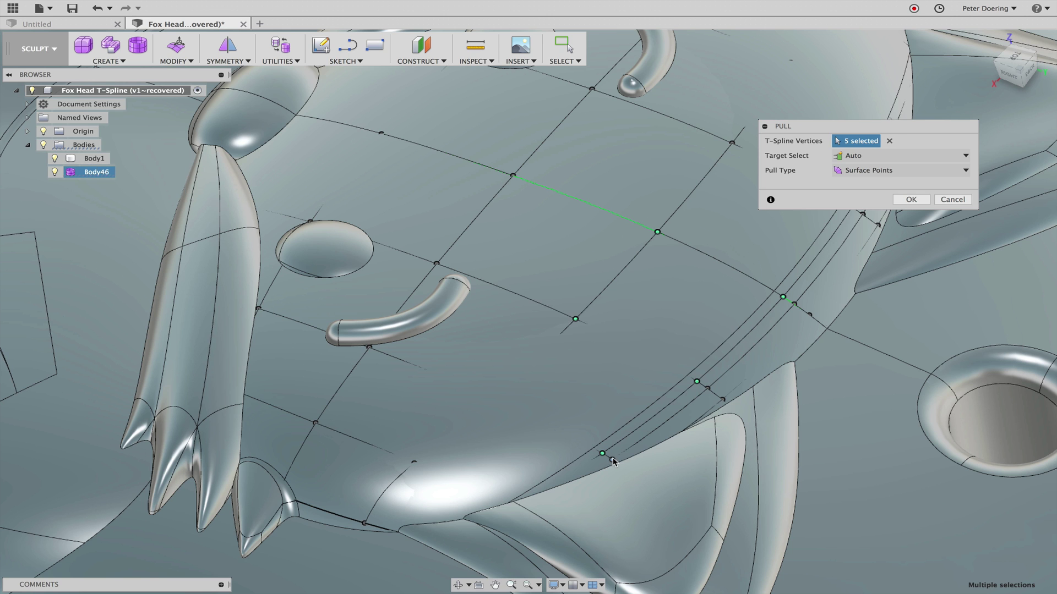
# Add the remaining forehead-row and upper-edge vertices on that half, out to the ear corner, and pull all nine onto the solid.
pyautogui.click(491, 398)
pyautogui.scroll(-3, 735, 420)
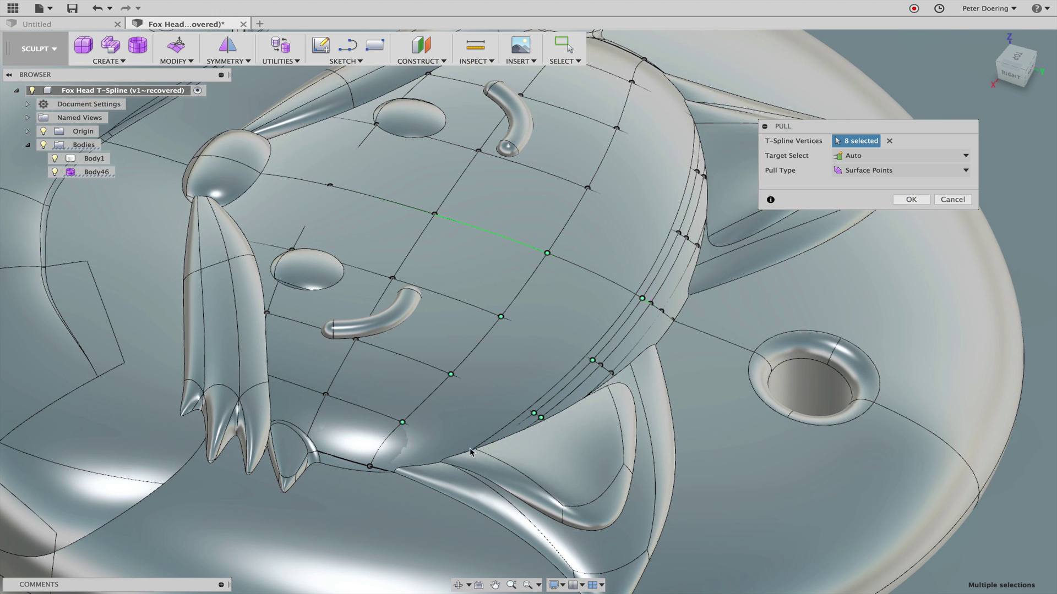
pyautogui.click(482, 473)
pyautogui.keyDown('shift'); pyautogui.moveTo(483, 473); pyautogui.dragTo(530, 348, button='middle'); pyautogui.keyUp('shift')
pyautogui.keyDown('shift'); pyautogui.scroll(-5, 719, 350); pyautogui.keyUp('shift')
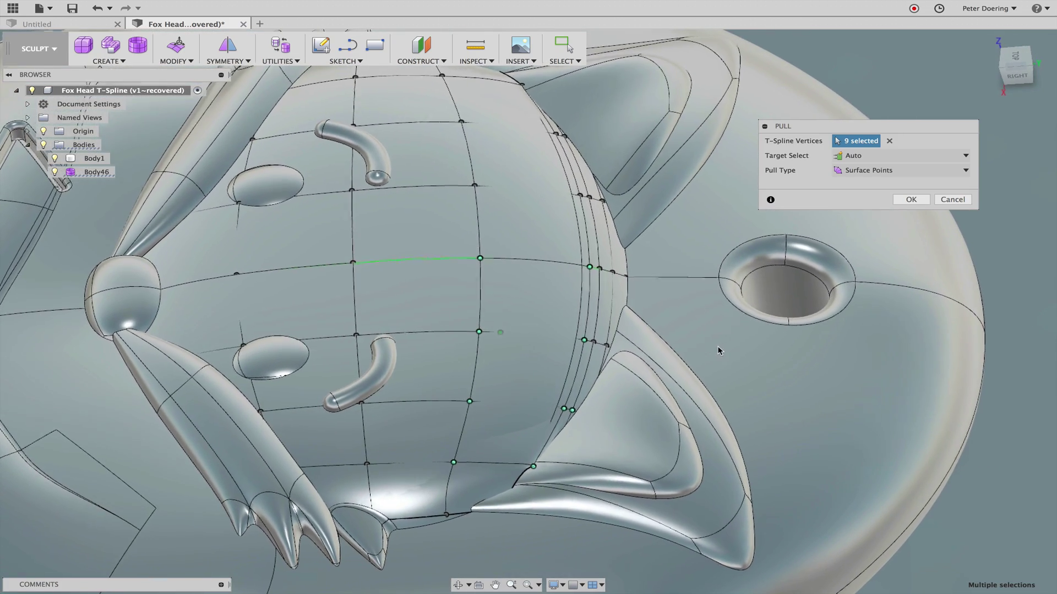
pyautogui.keyDown('shift'); pyautogui.scroll(5, 719, 351); pyautogui.keyUp('shift')
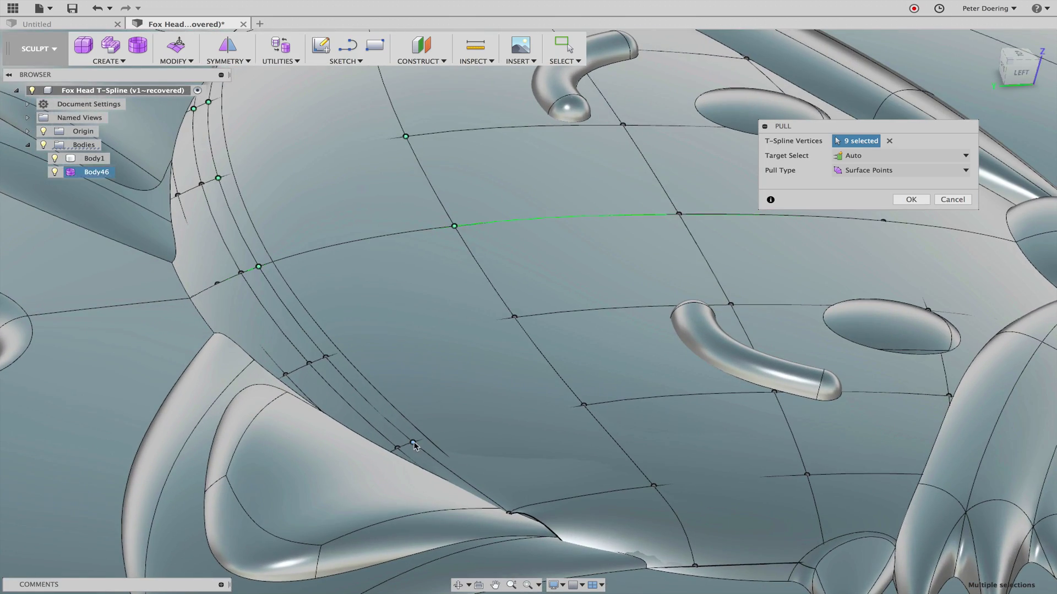
pyautogui.click(919, 204)
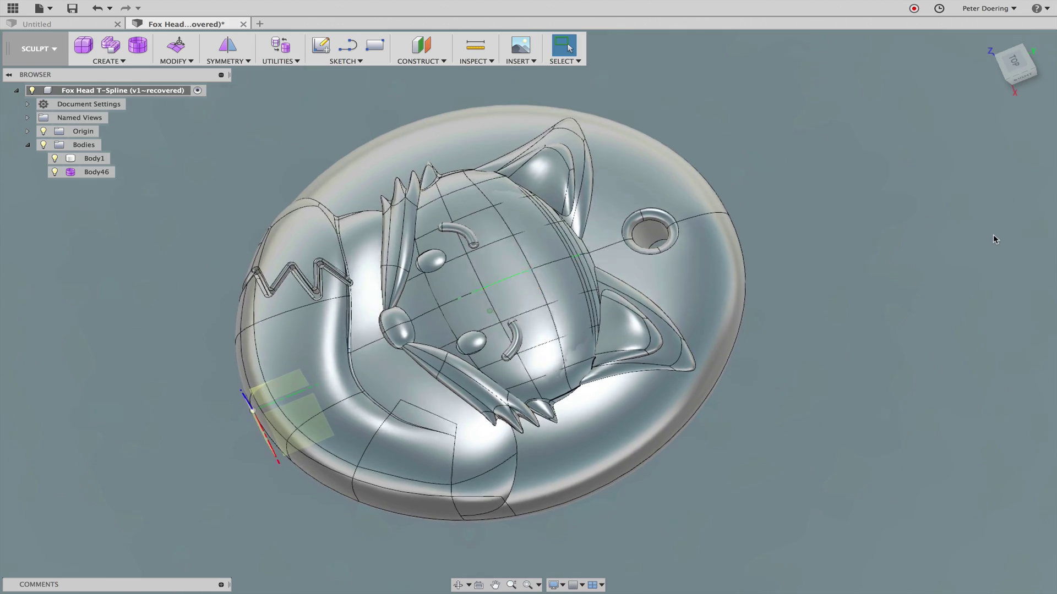
# Highlight the original solid Body1 to examine how closely the pulled T-Spline head fits its surface.
pyautogui.click(702, 279)
pyautogui.keyDown('shift'); pyautogui.moveTo(702, 279); pyautogui.dragTo(13, 187, button='middle'); pyautogui.keyUp('shift')
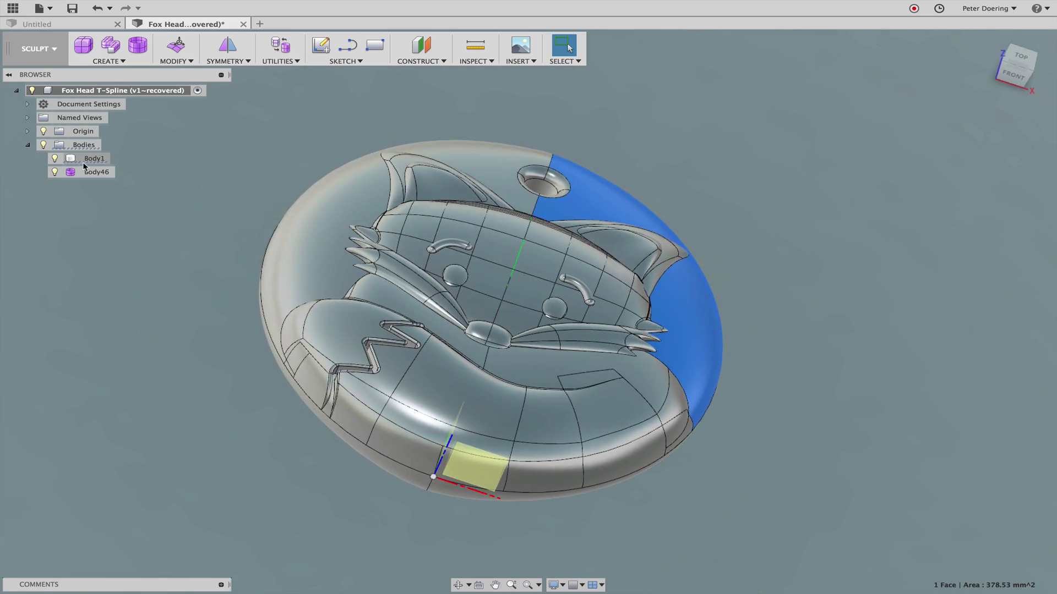
pyautogui.click(84, 164)
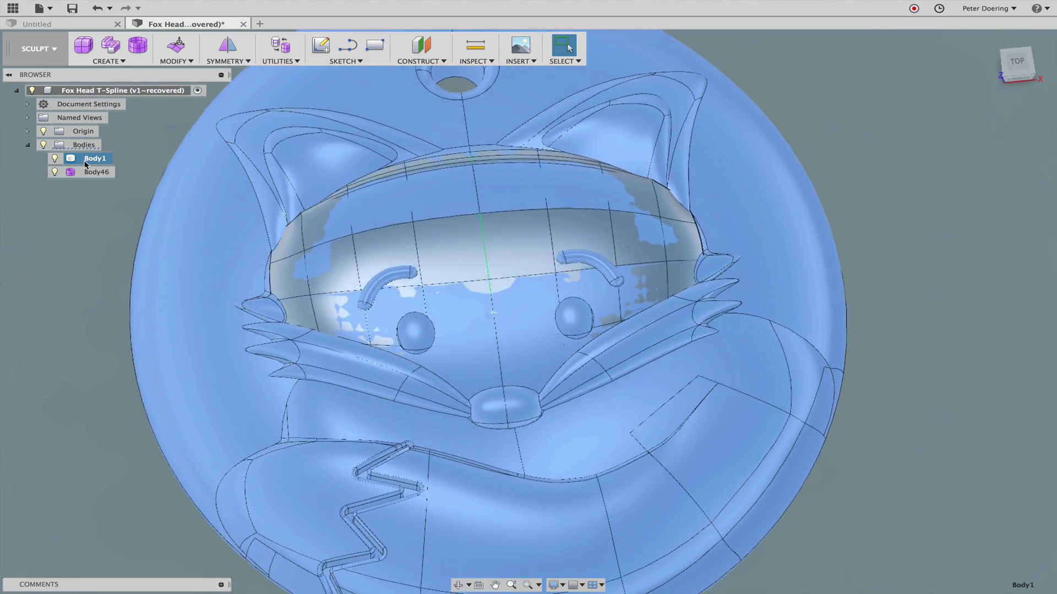